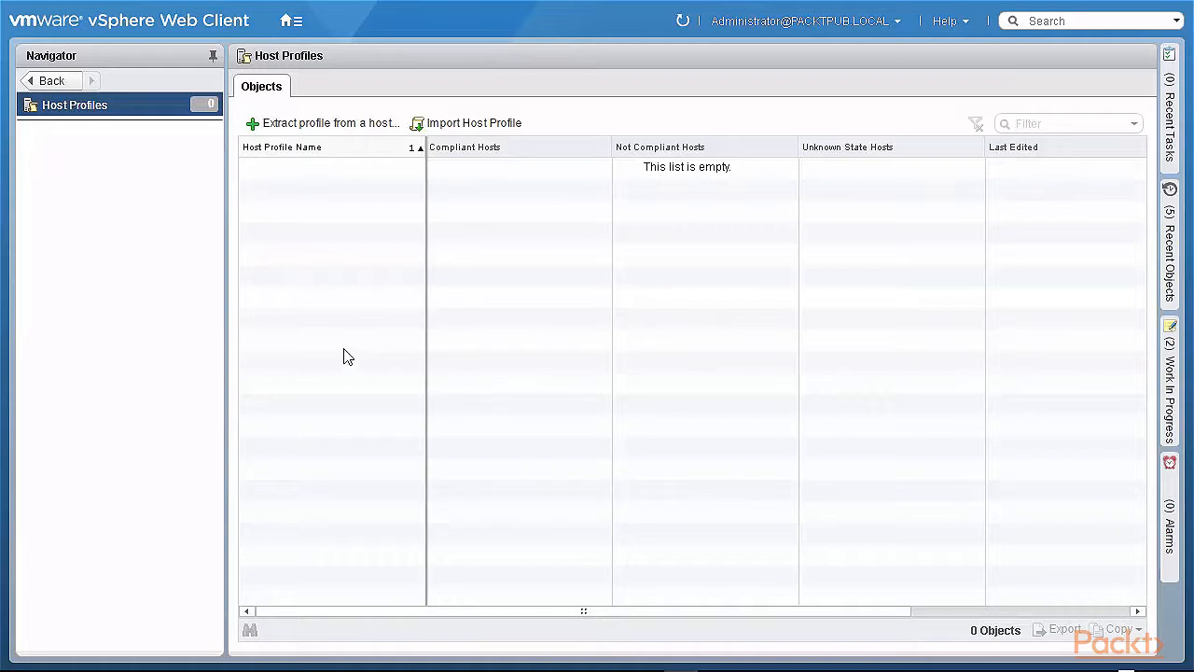
Start extracting a host profile, using host 192.168.0.202 as the source of the settings
{"action": "left_click", "coordinate": [362, 134]}
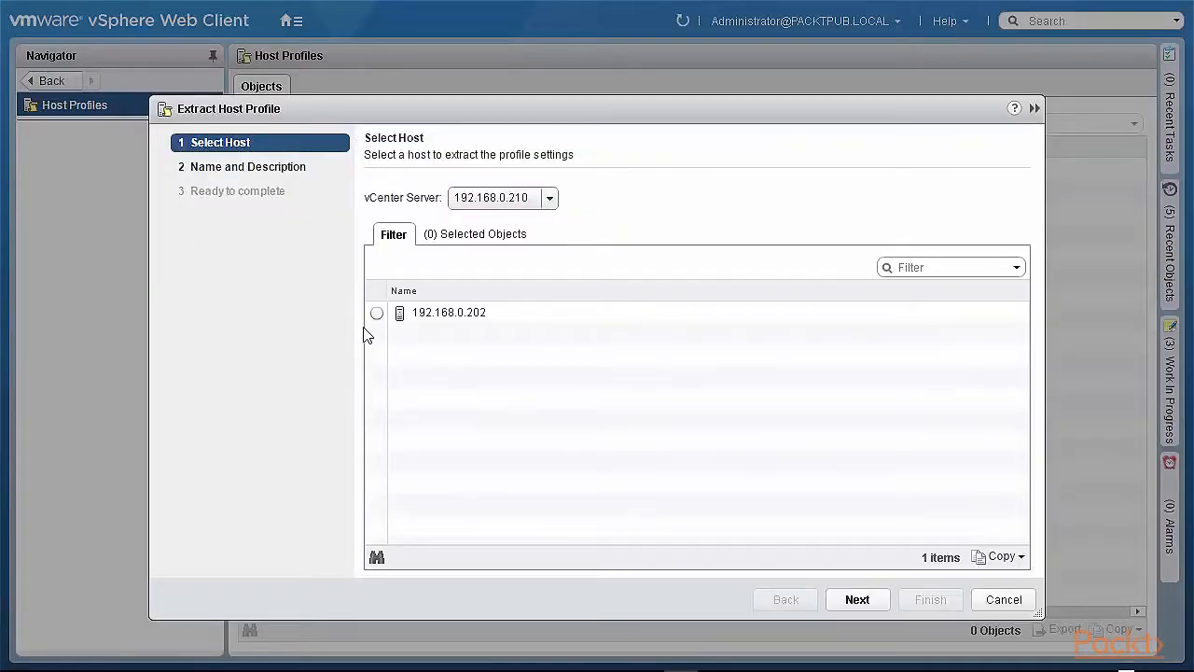
{"action": "left_click", "coordinate": [376, 314]}
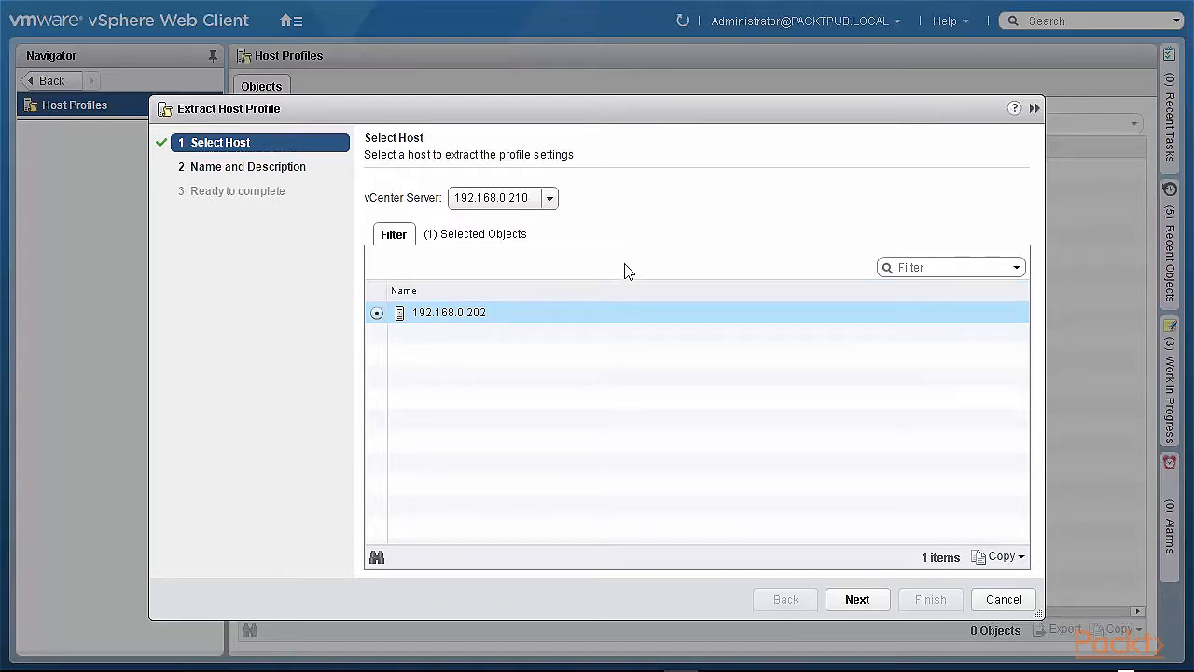
{"action": "left_click", "coordinate": [870, 603]}
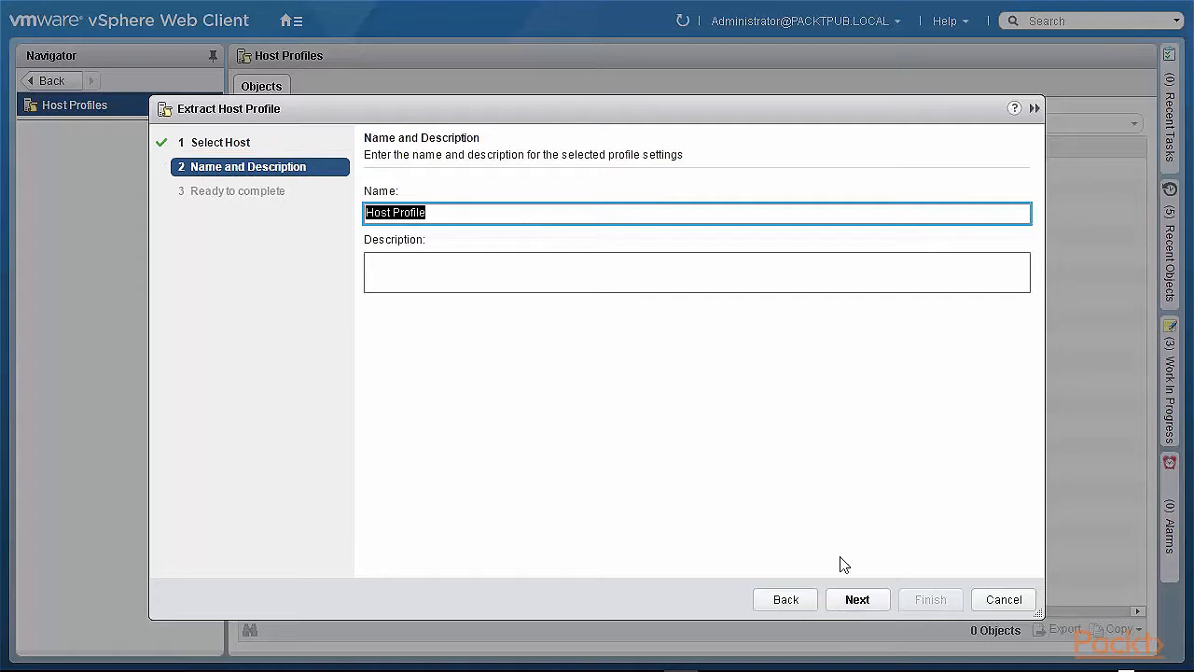
Name the extracted profile packtpub-HostProfile, finish the extraction and check its progress in the recent tasks
{"action": "left_click", "coordinate": [465, 217]}
{"action": "key", "text": "BackSpace"}
{"action": "key", "text": "BackSpace"}
{"action": "key", "text": "BackSpace"}
{"action": "key", "text": "BackSpace"}
{"action": "key", "text": "BackSpace"}
{"action": "key", "text": "BackSpace"}
{"action": "key", "text": "BackSpace"}
{"action": "key", "text": "BackSpace"}
{"action": "key", "text": "BackSpace"}
{"action": "key", "text": "BackSpace"}
{"action": "key", "text": "BackSpace"}
{"action": "key", "text": "BackSpace"}
{"action": "type", "text": "packtpub-HostProfile"}
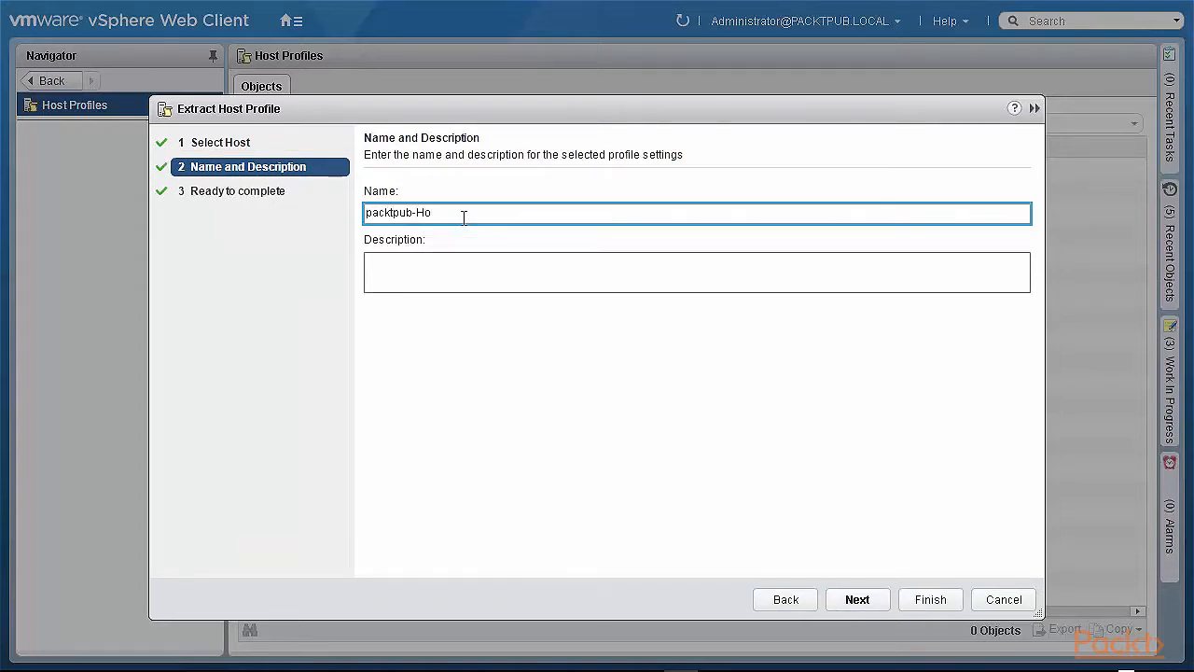
{"action": "left_click", "coordinate": [857, 600]}
{"action": "left_click", "coordinate": [930, 603]}
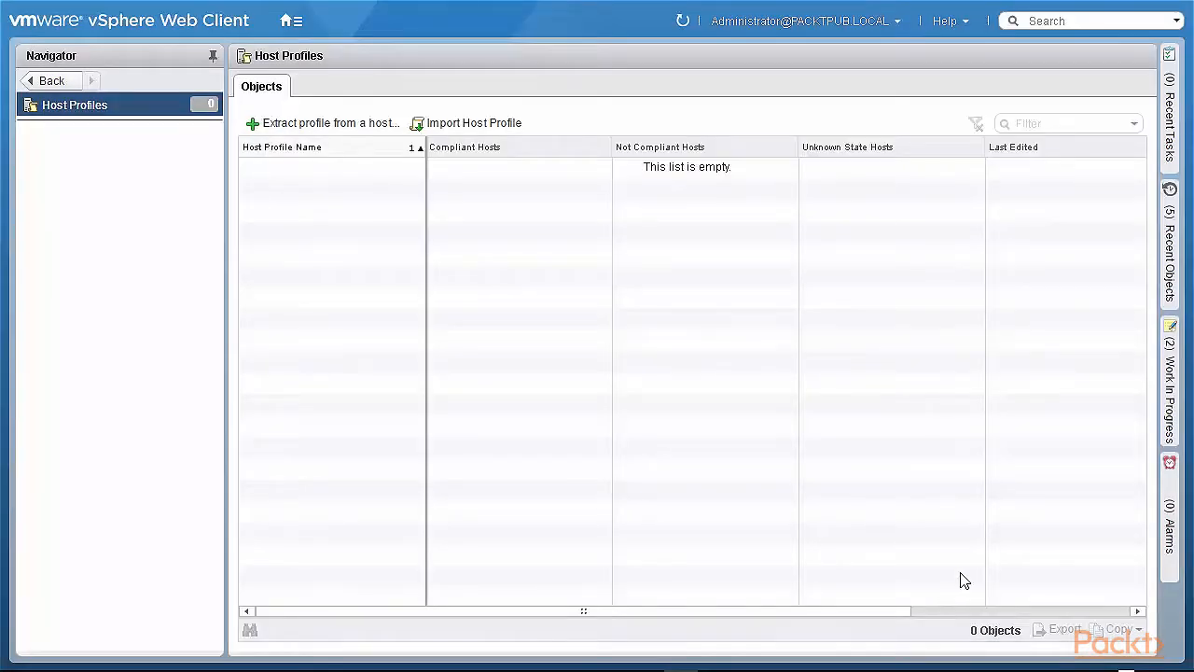
{"action": "left_click", "coordinate": [1172, 150]}
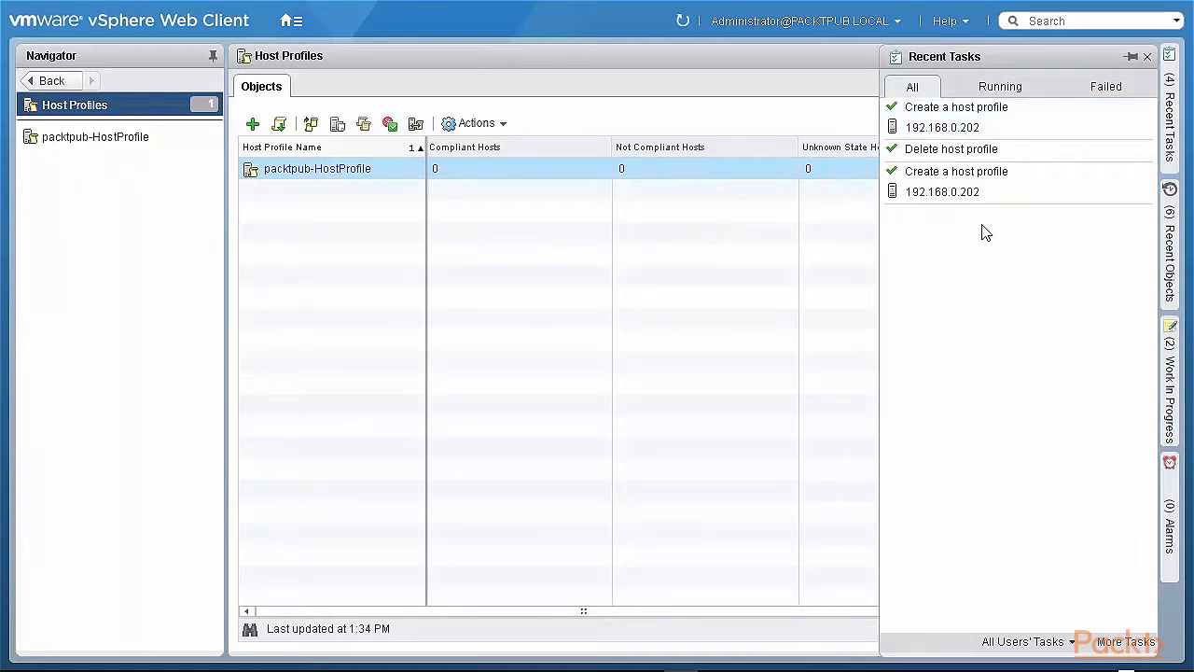
{"action": "left_click", "coordinate": [812, 315]}
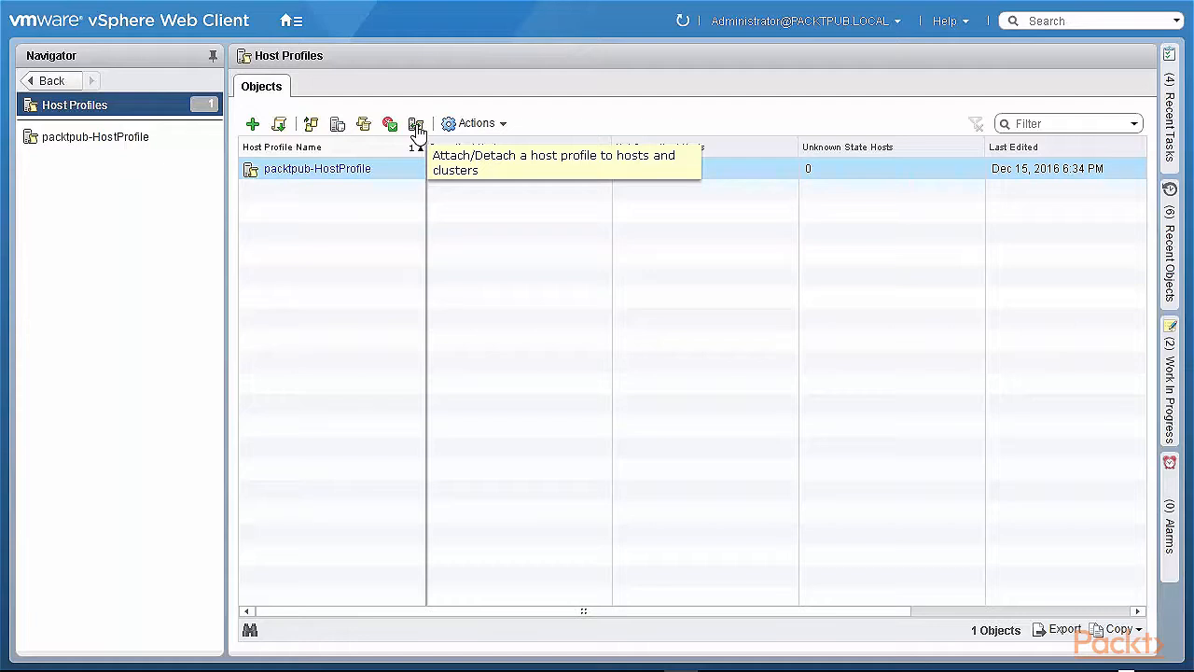
Edit packtpub-HostProfile's settings to exclude Storage configuration, Security and Services, Networking configuration and General System Settings, and collapse those categories
{"action": "left_click", "coordinate": [474, 129]}
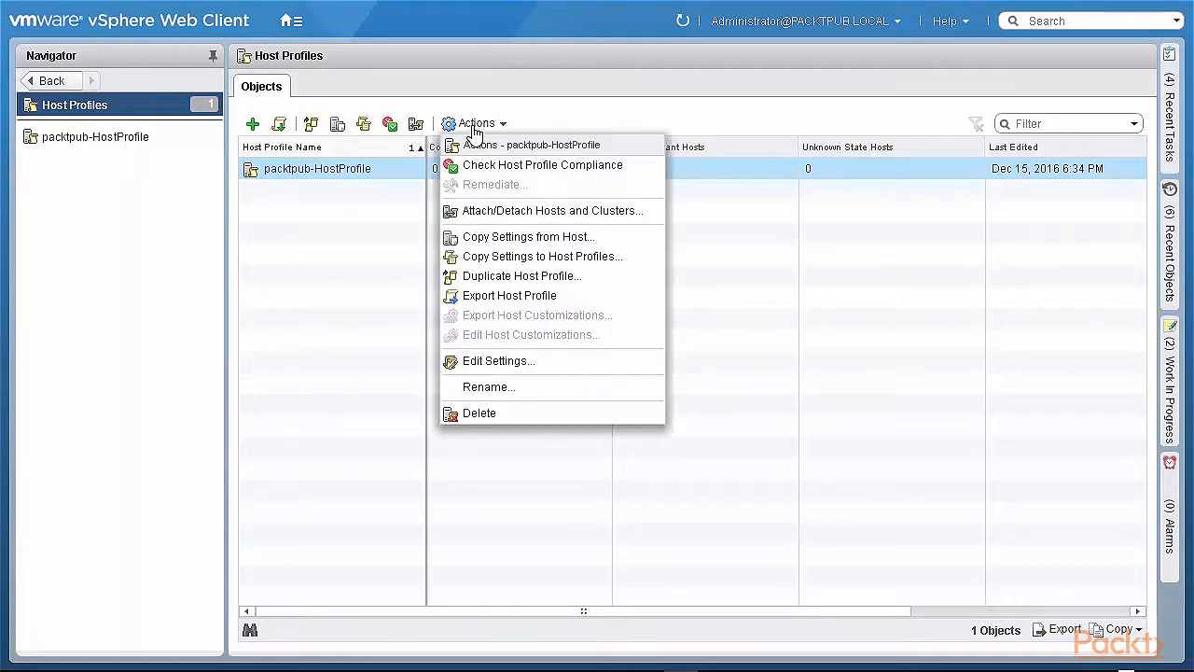
{"action": "left_click", "coordinate": [499, 362]}
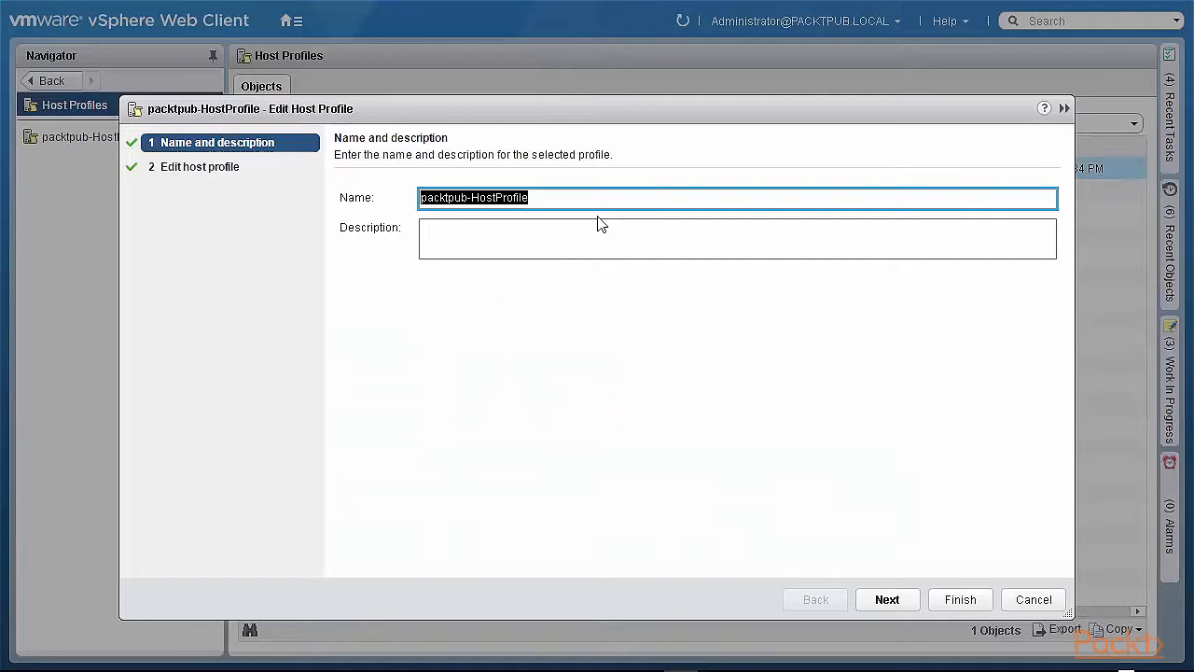
{"action": "left_click", "coordinate": [889, 603]}
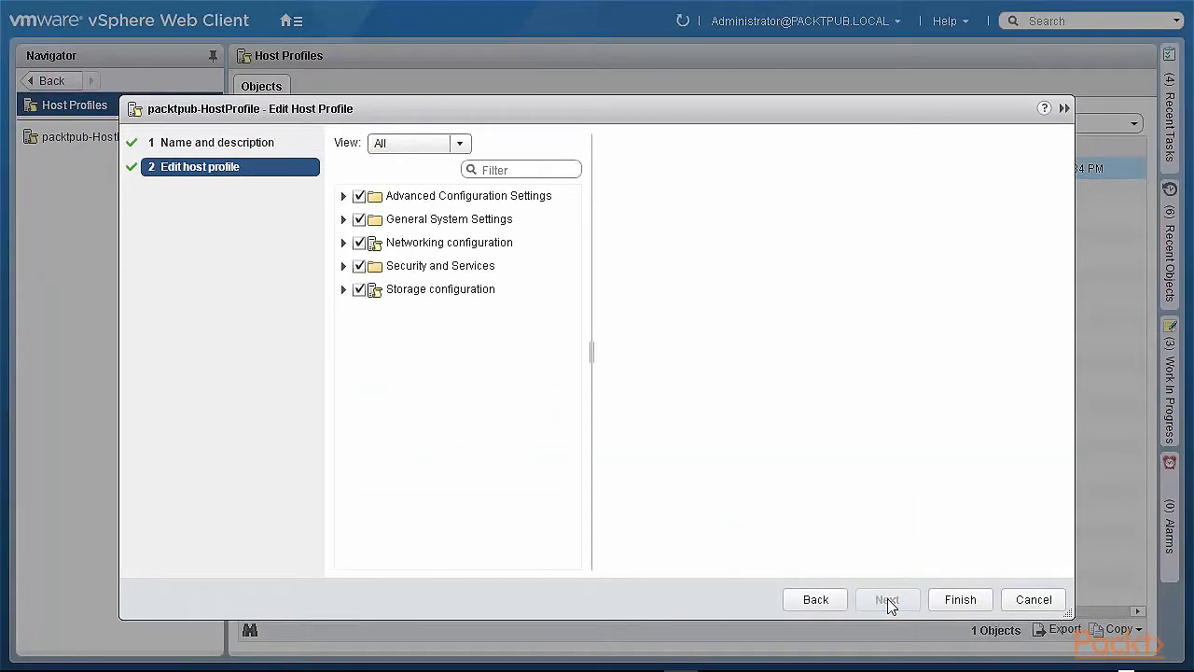
{"action": "left_click", "coordinate": [420, 266]}
{"action": "left_click", "coordinate": [361, 290]}
{"action": "left_click", "coordinate": [358, 267]}
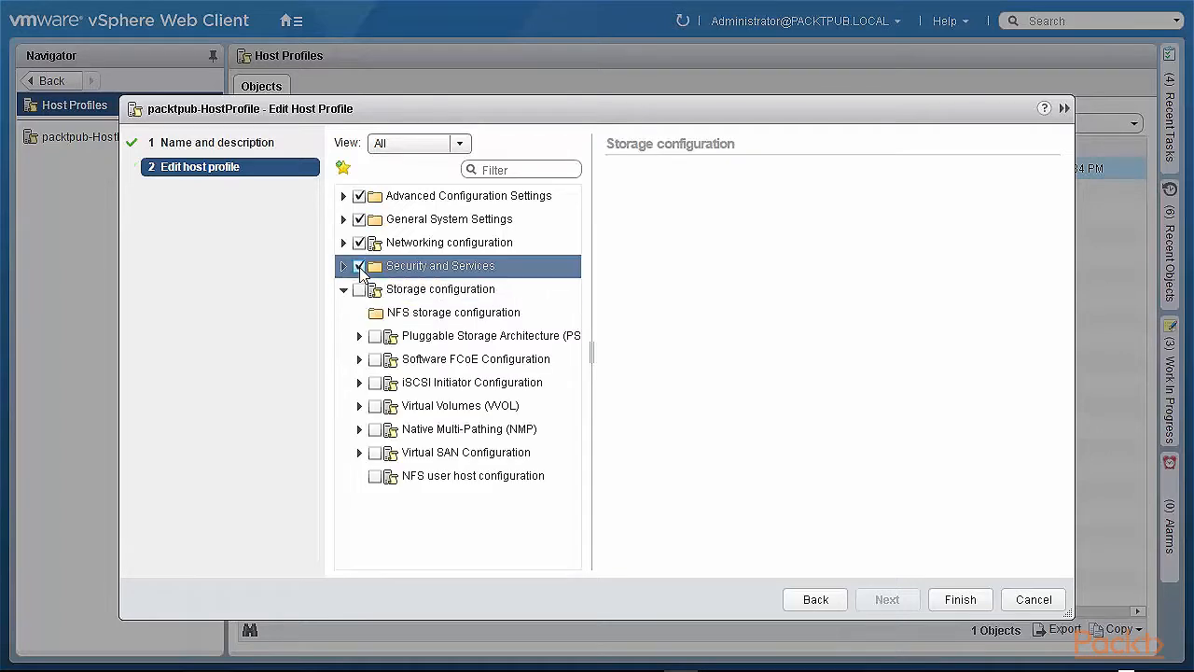
{"action": "left_click", "coordinate": [360, 242]}
{"action": "left_click", "coordinate": [360, 220]}
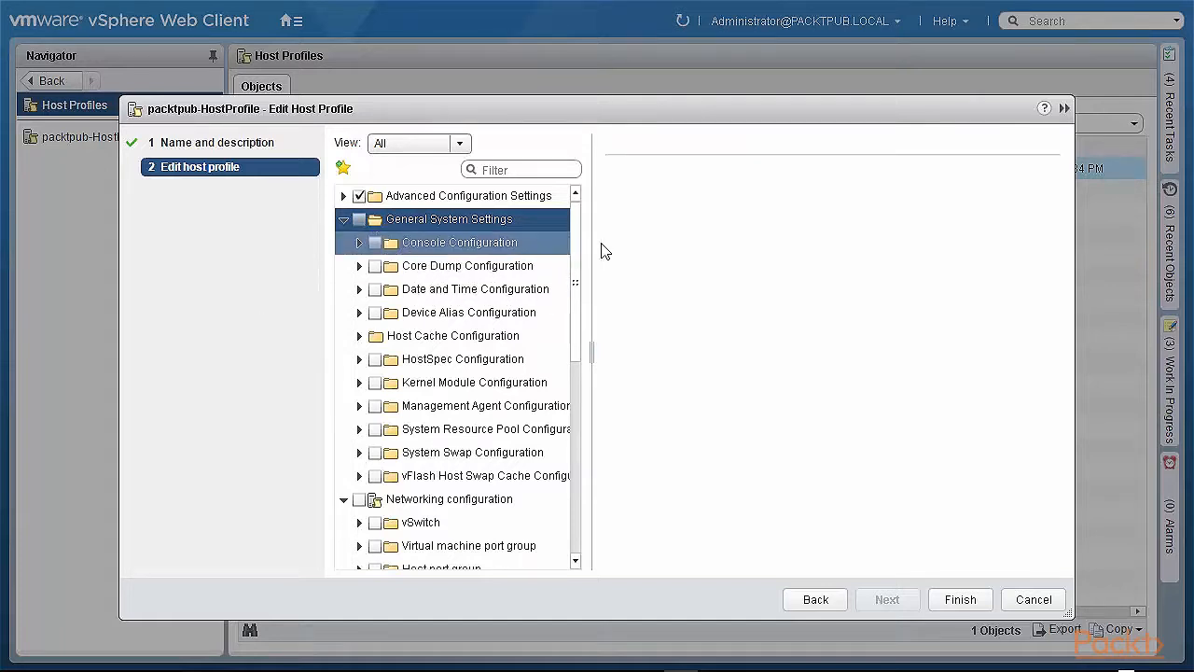
{"action": "left_click", "coordinate": [344, 221]}
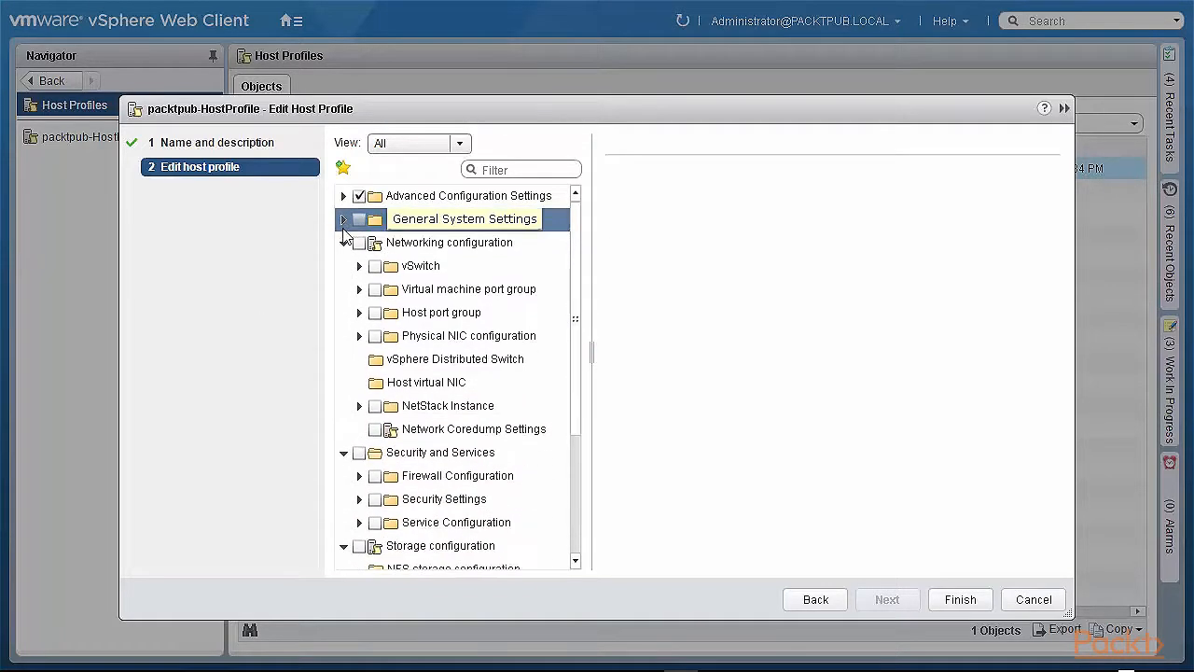
{"action": "left_click", "coordinate": [343, 243]}
{"action": "left_click", "coordinate": [344, 266]}
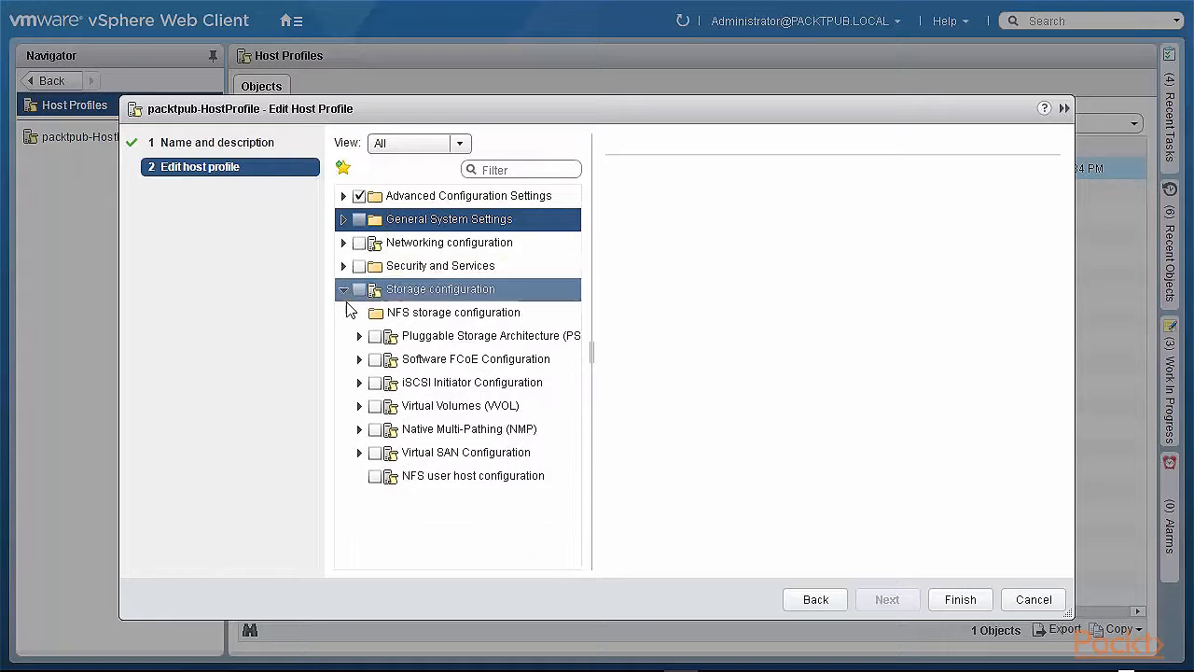
{"action": "left_click", "coordinate": [343, 290]}
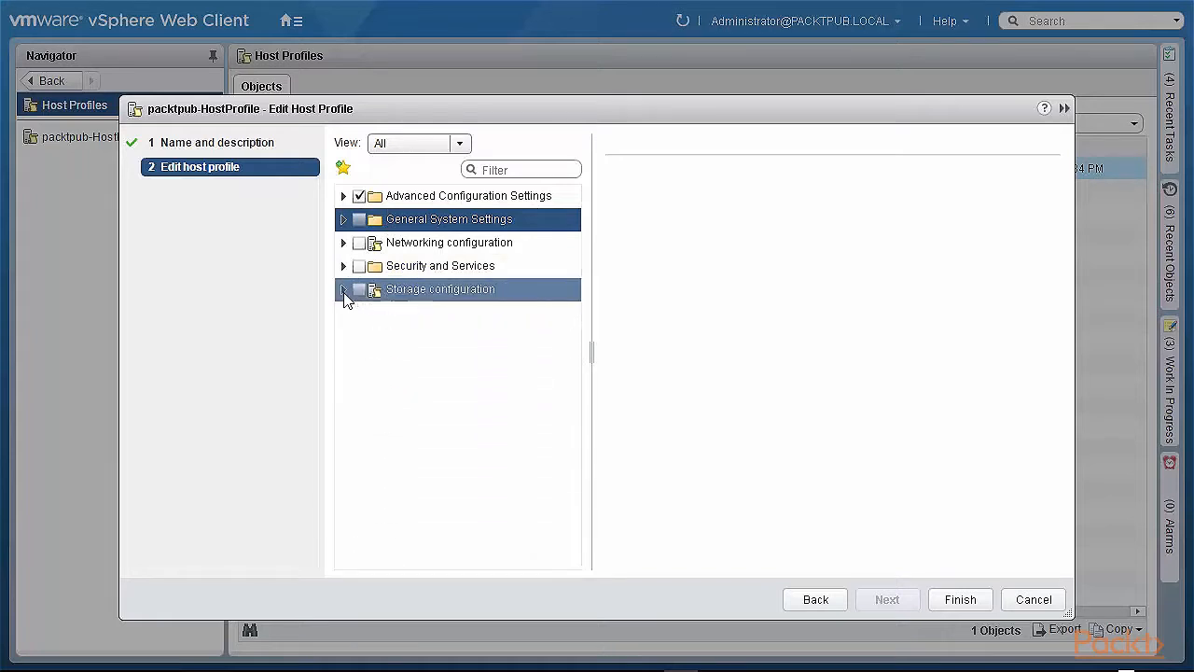
Examine the Advanced Options and Configuration Files entries under Advanced Configuration Settings
{"action": "double_click", "coordinate": [435, 197]}
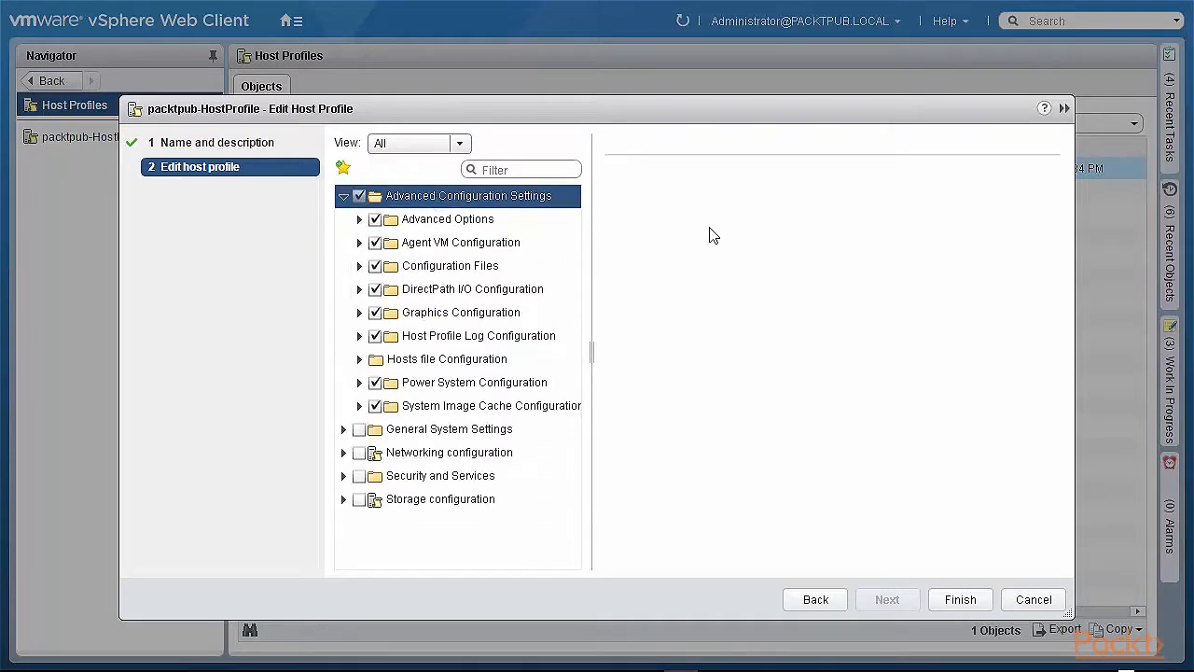
{"action": "double_click", "coordinate": [474, 222]}
{"action": "double_click", "coordinate": [480, 245]}
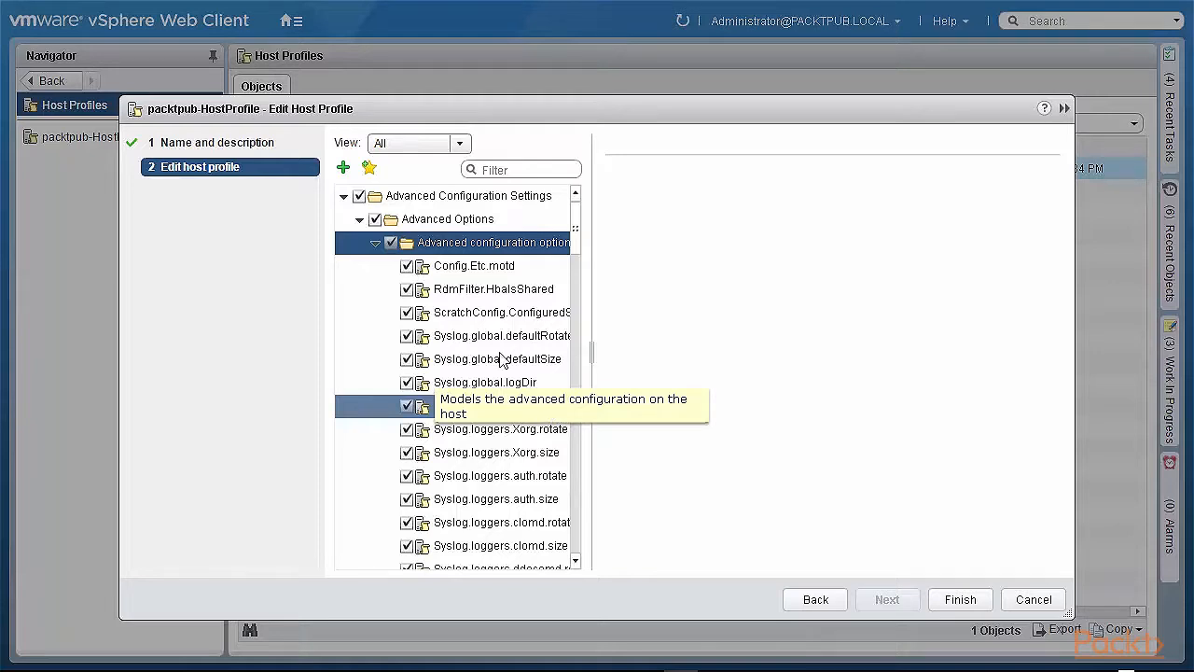
{"action": "left_click", "coordinate": [358, 221]}
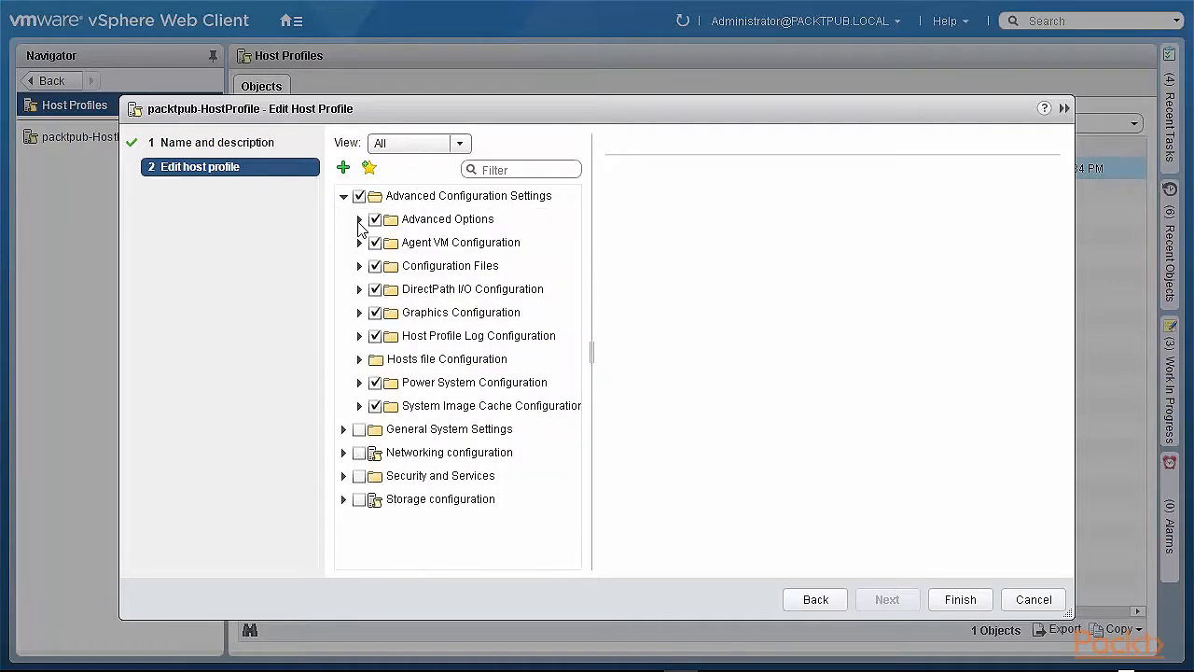
{"action": "double_click", "coordinate": [457, 268]}
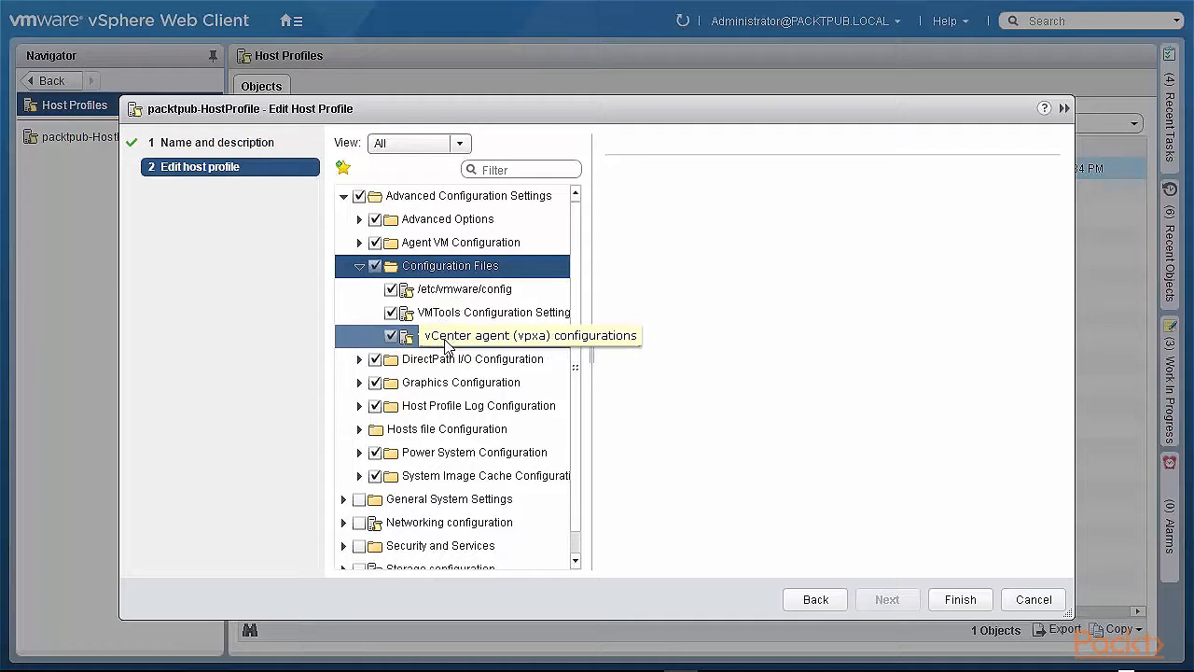
{"action": "left_click", "coordinate": [360, 267]}
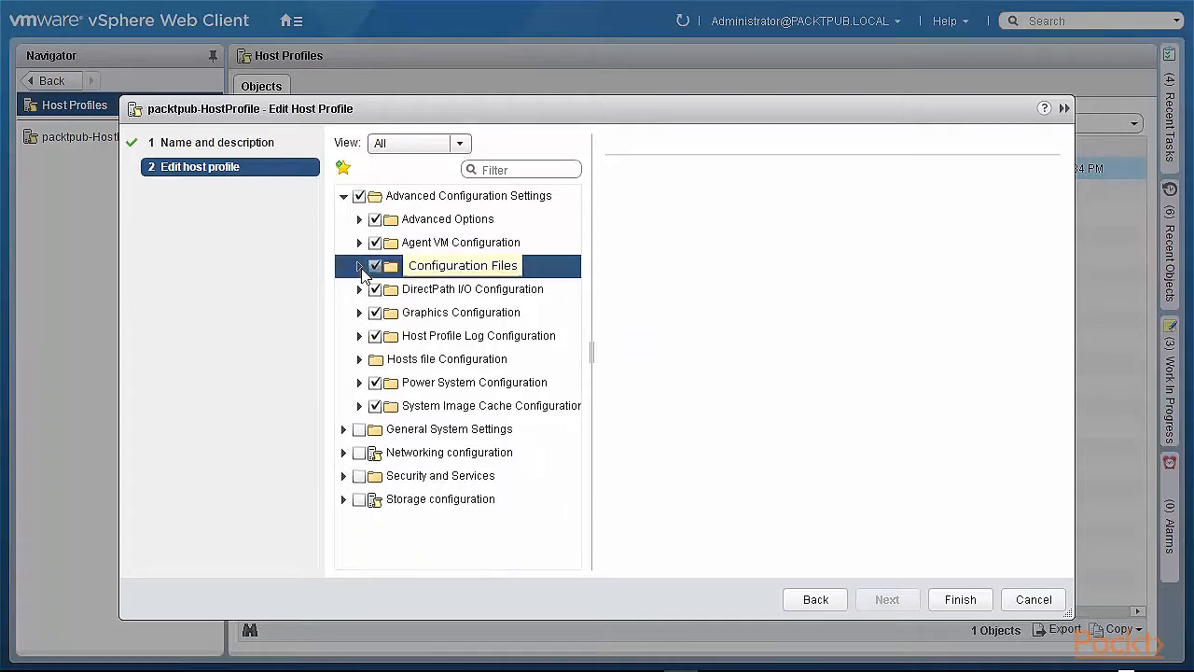
Review the strategy choices for DirectPath I/O Configuration, keep Ignore PCI Passthrough Settings and save the edited host profile
{"action": "double_click", "coordinate": [428, 287]}
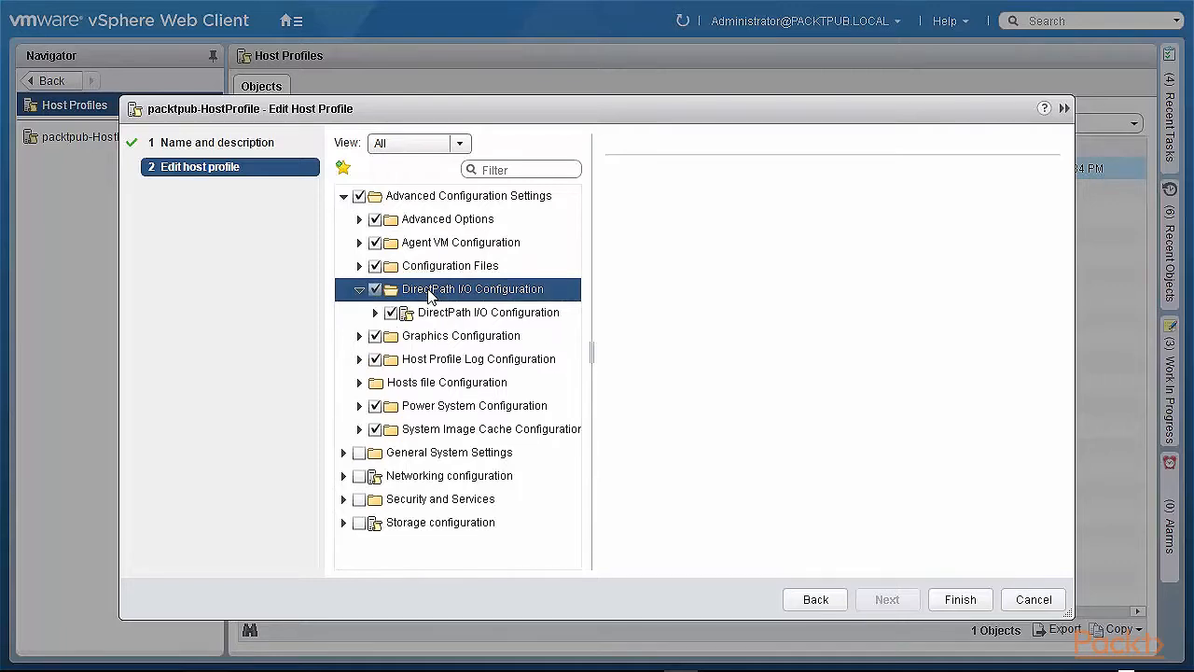
{"action": "left_click", "coordinate": [444, 319]}
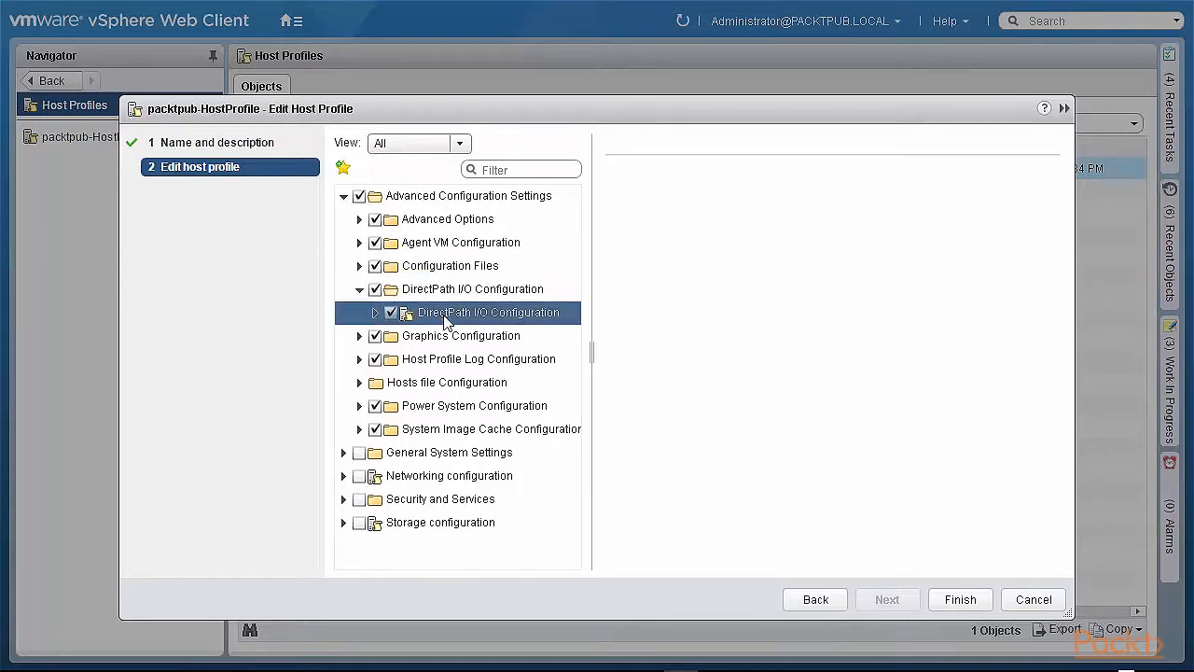
{"action": "double_click", "coordinate": [444, 320]}
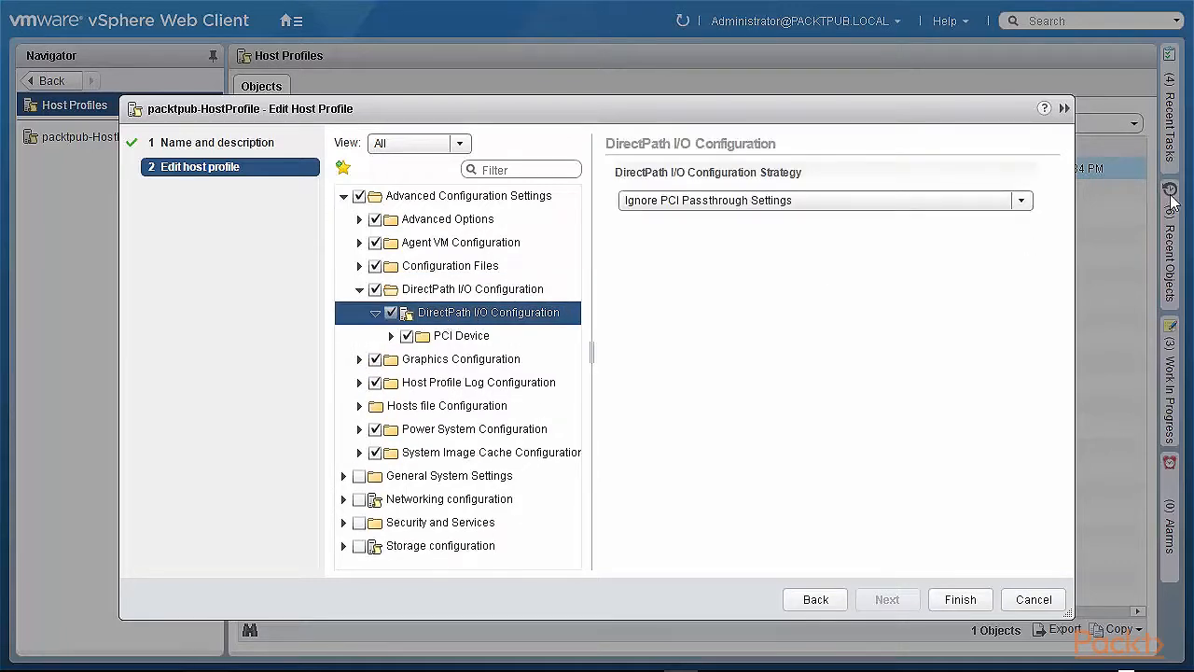
{"action": "left_click", "coordinate": [1022, 201]}
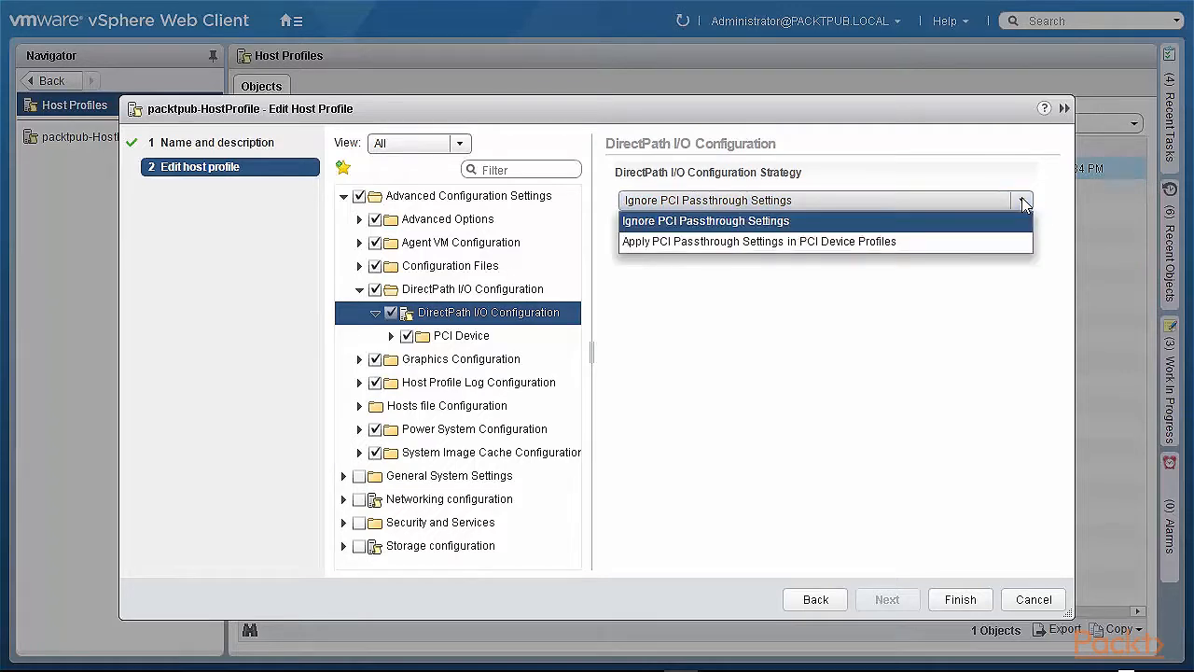
{"action": "left_click", "coordinate": [982, 279]}
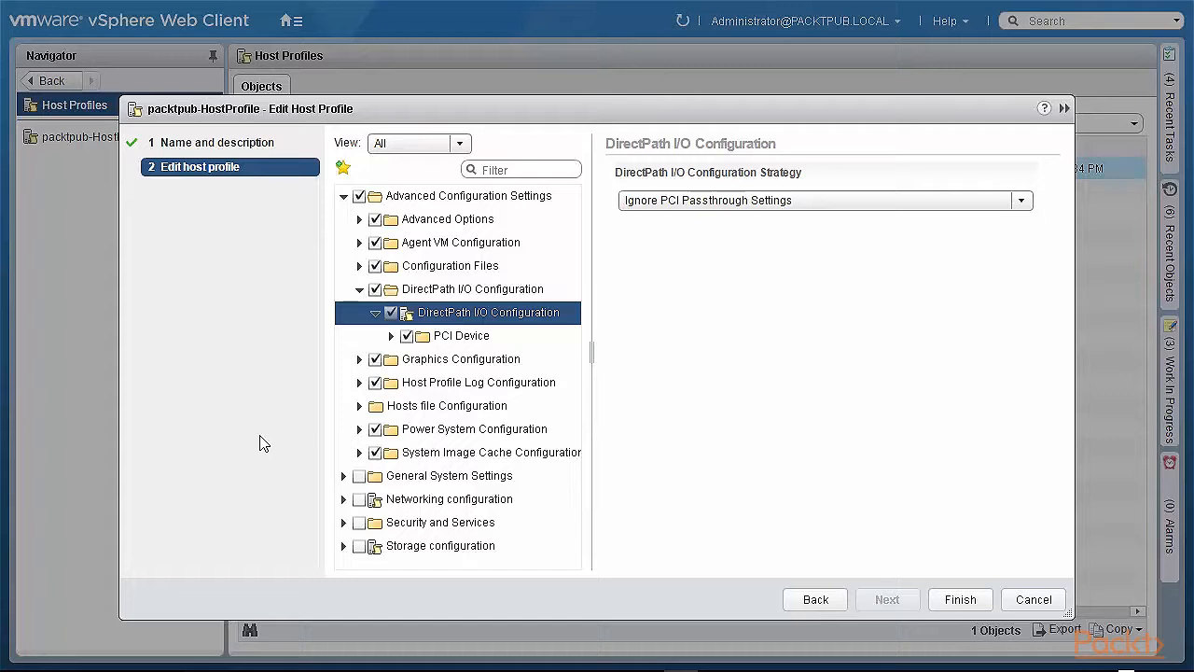
{"action": "left_click", "coordinate": [959, 599]}
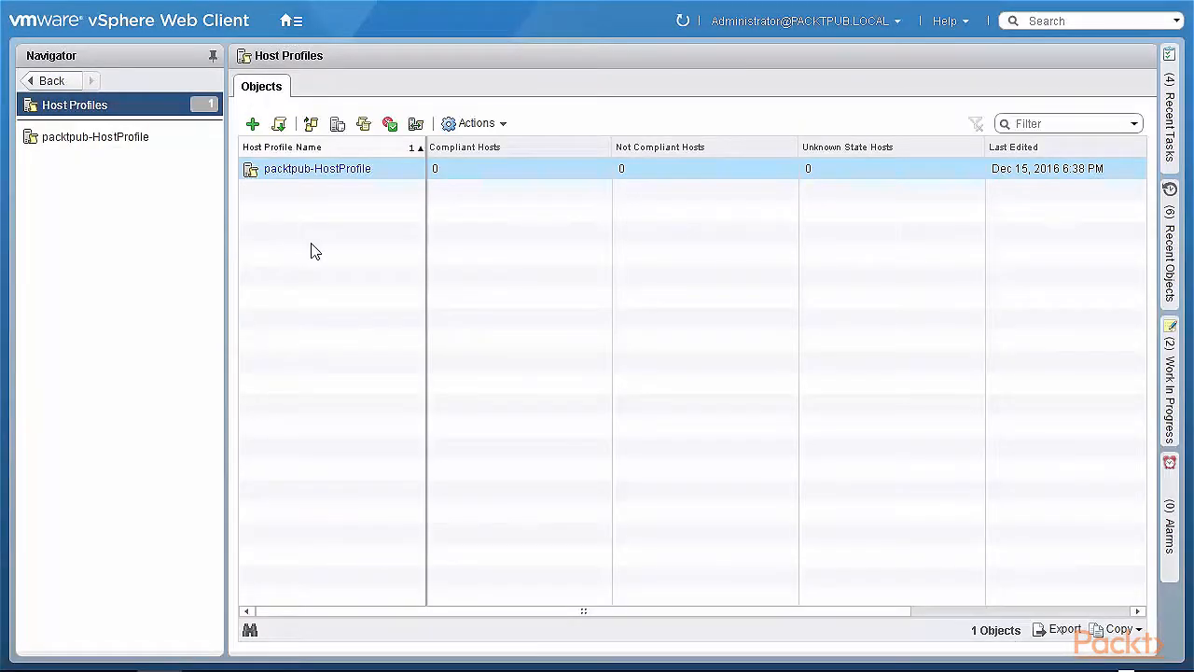
Duplicate packtpub-HostProfile under the name packtpub-HostProfile-2 and check the creation in the recent tasks
{"action": "left_click", "coordinate": [313, 124]}
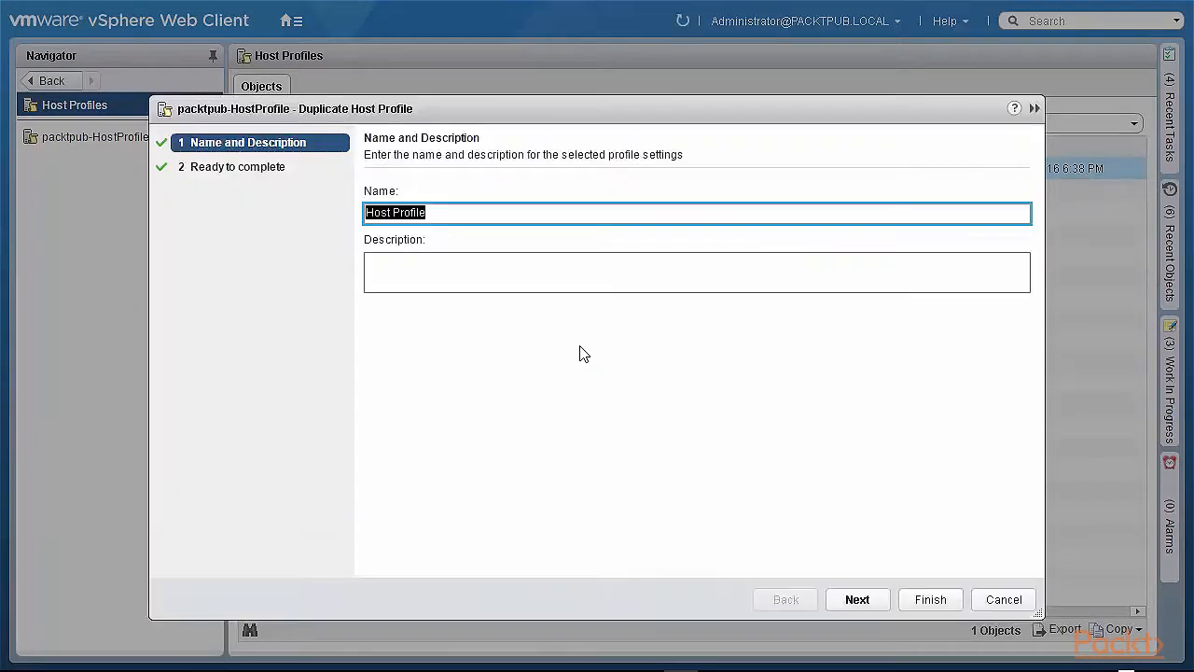
{"action": "left_click", "coordinate": [439, 211]}
{"action": "key", "text": "BackSpace"}
{"action": "key", "text": "BackSpace"}
{"action": "key", "text": "BackSpace"}
{"action": "key", "text": "BackSpace"}
{"action": "key", "text": "BackSpace"}
{"action": "key", "text": "BackSpace"}
{"action": "key", "text": "BackSpace"}
{"action": "key", "text": "BackSpace"}
{"action": "key", "text": "BackSpace"}
{"action": "key", "text": "BackSpace"}
{"action": "key", "text": "BackSpace"}
{"action": "type", "text": "packtpub-Hos"}
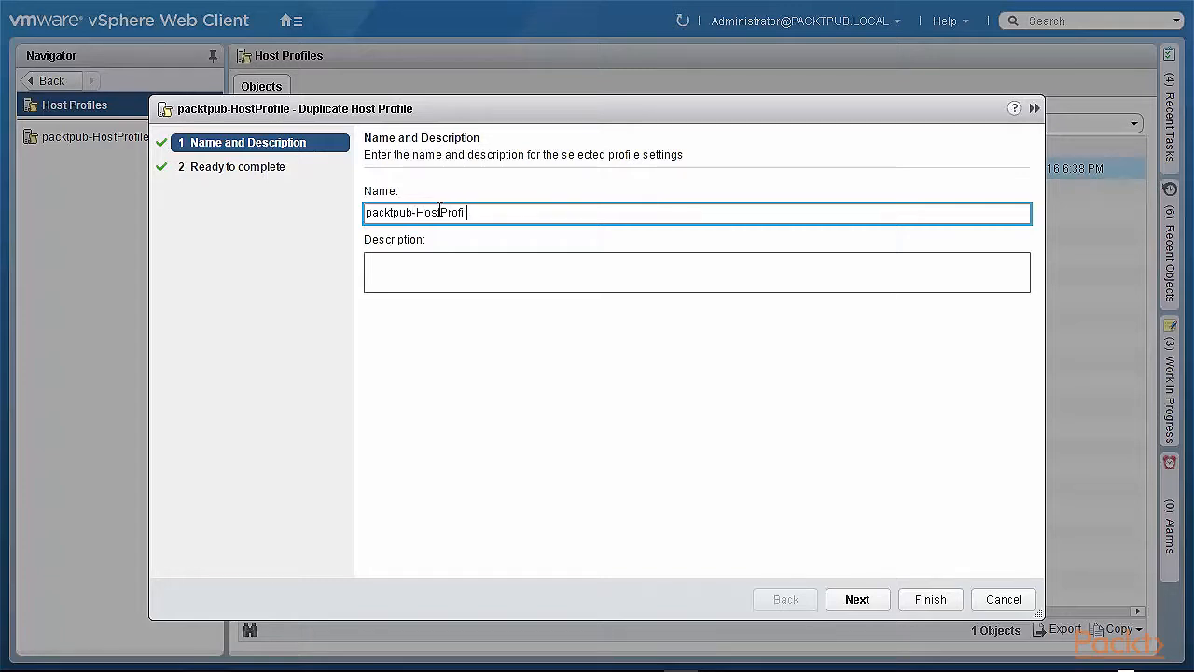
{"action": "left_click", "coordinate": [856, 600]}
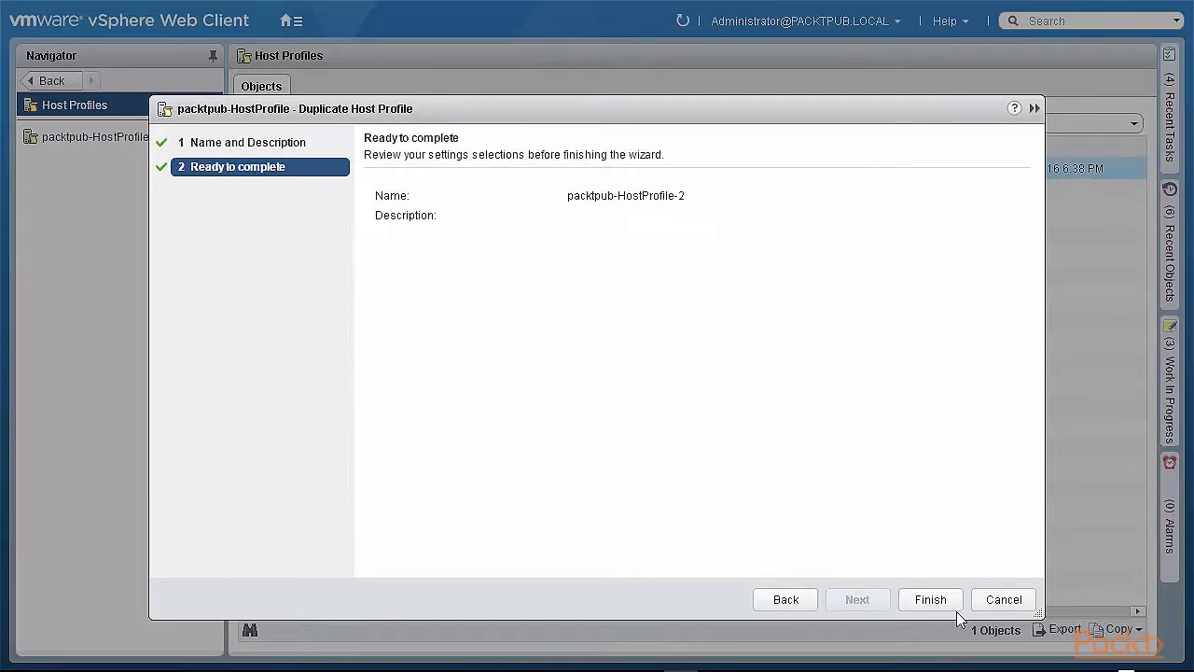
{"action": "left_click", "coordinate": [925, 603]}
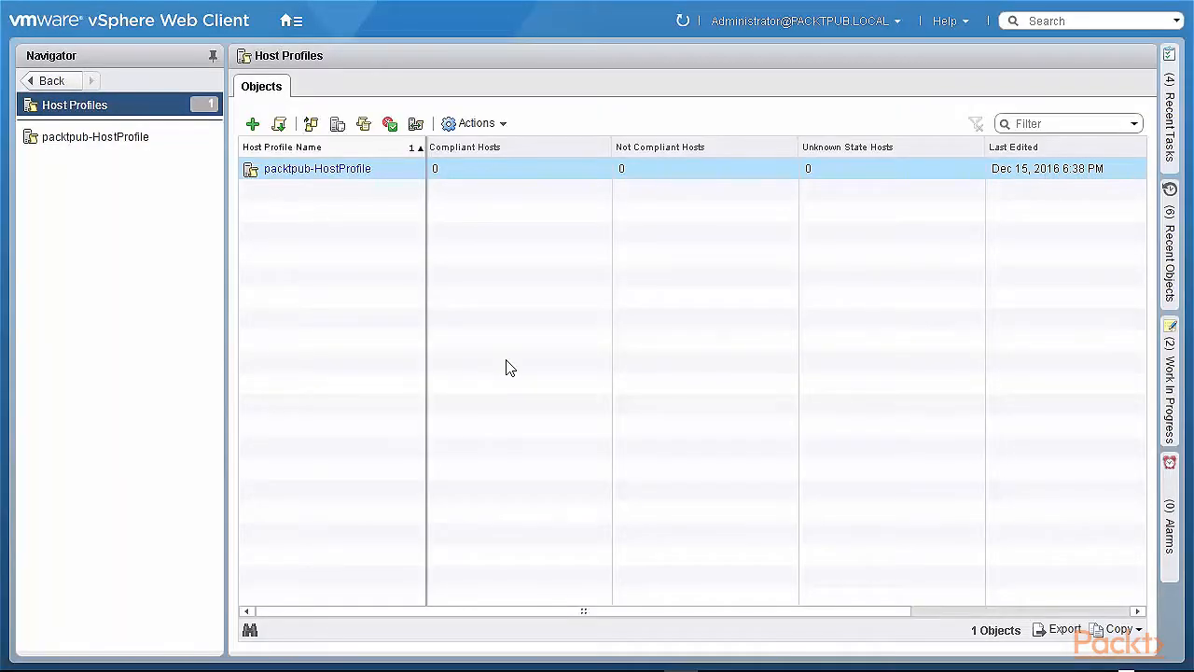
{"action": "left_click", "coordinate": [1172, 131]}
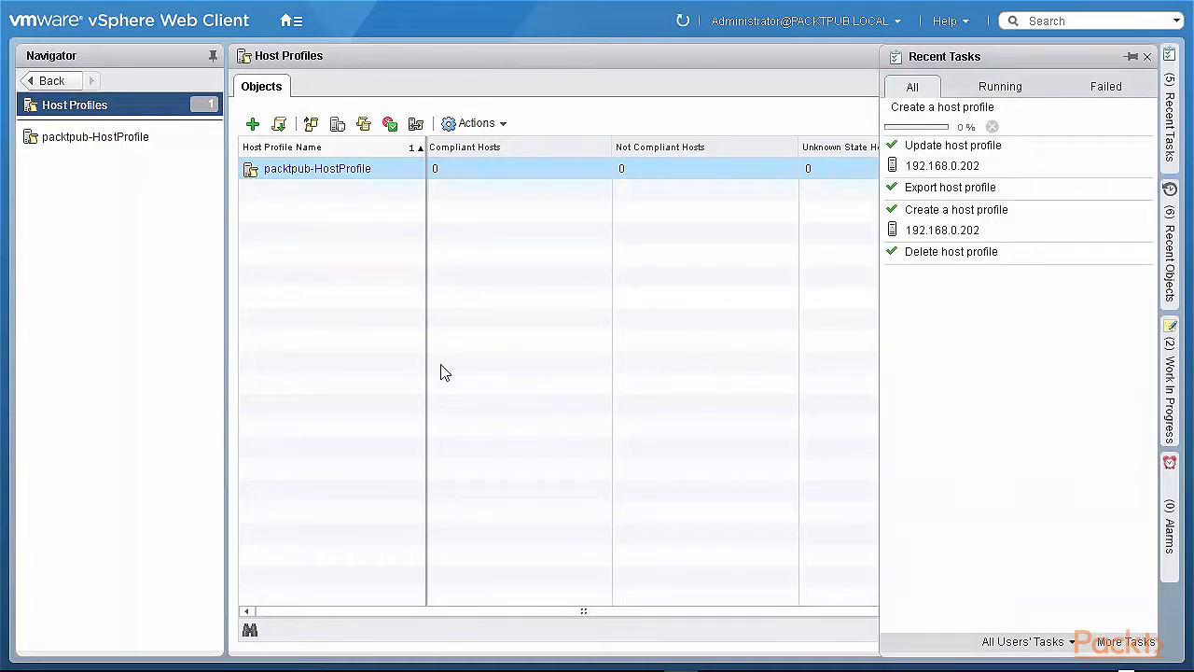
{"action": "left_click", "coordinate": [660, 310]}
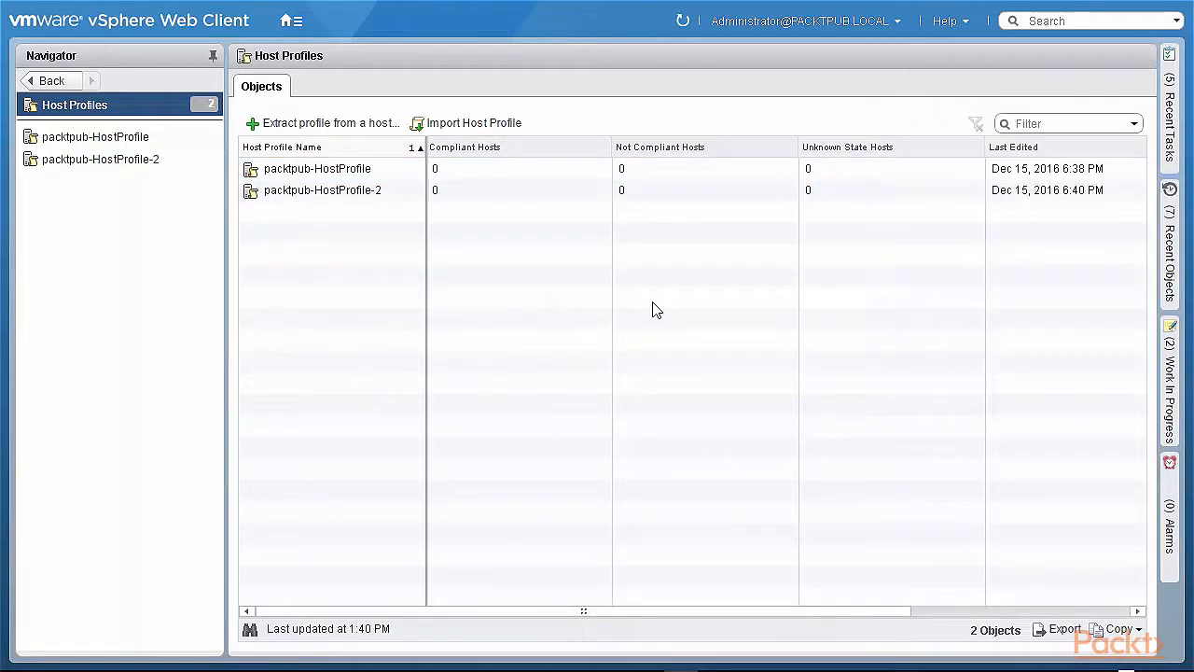
Copy the Networking configuration settings from packtpub-HostProfile to packtpub-HostProfile-2, reviewing the target and settings before finishing
{"action": "left_click", "coordinate": [341, 179]}
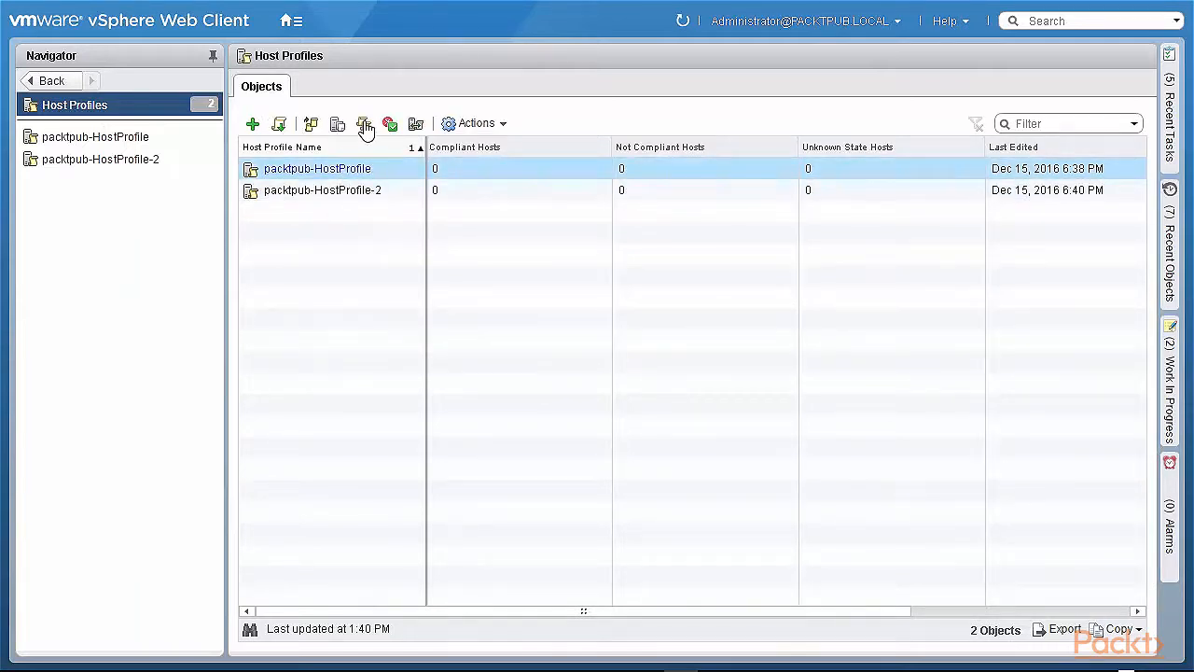
{"action": "left_click", "coordinate": [364, 127]}
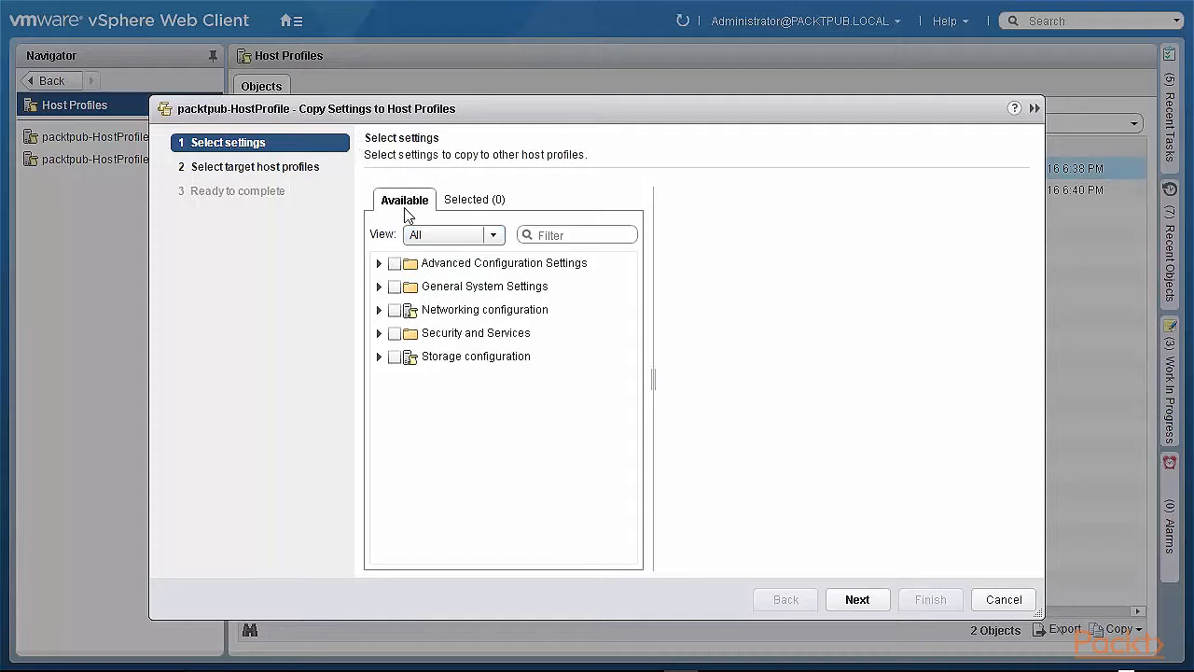
{"action": "left_click", "coordinate": [395, 312]}
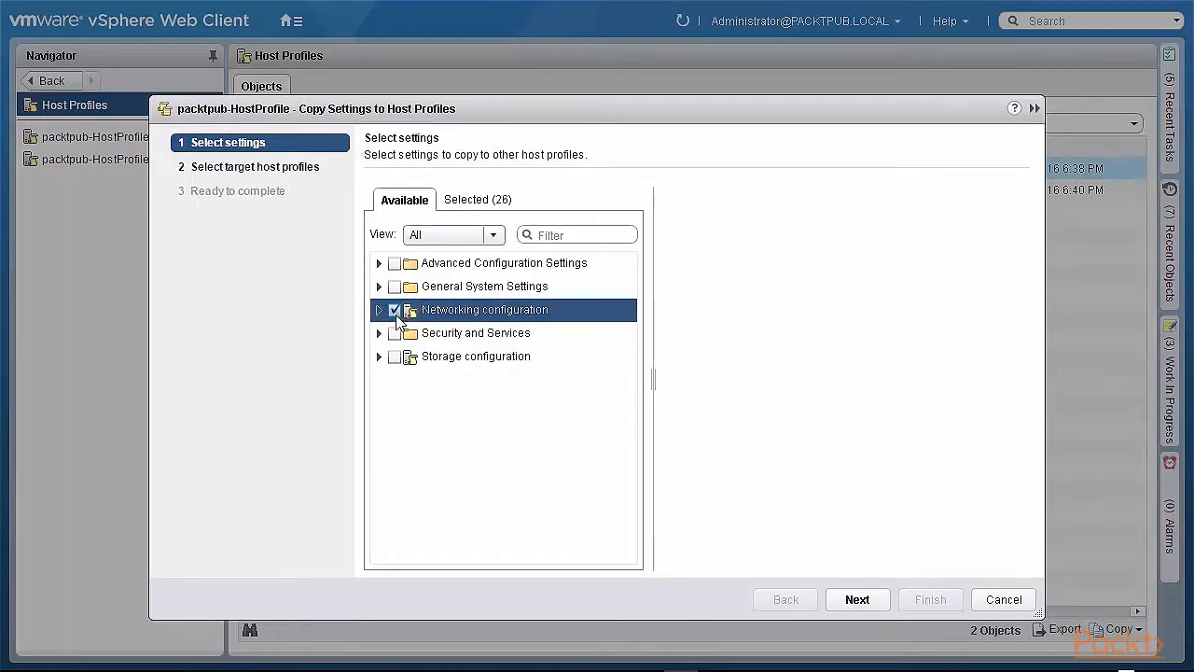
{"action": "left_click", "coordinate": [857, 600]}
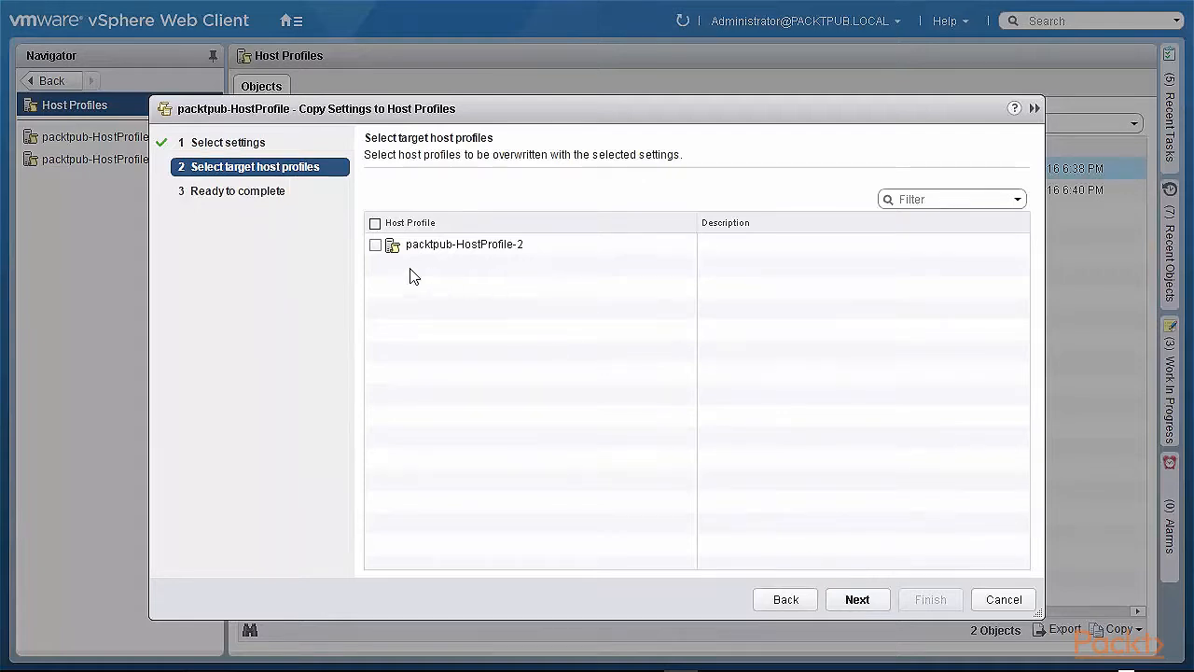
{"action": "left_click", "coordinate": [376, 246]}
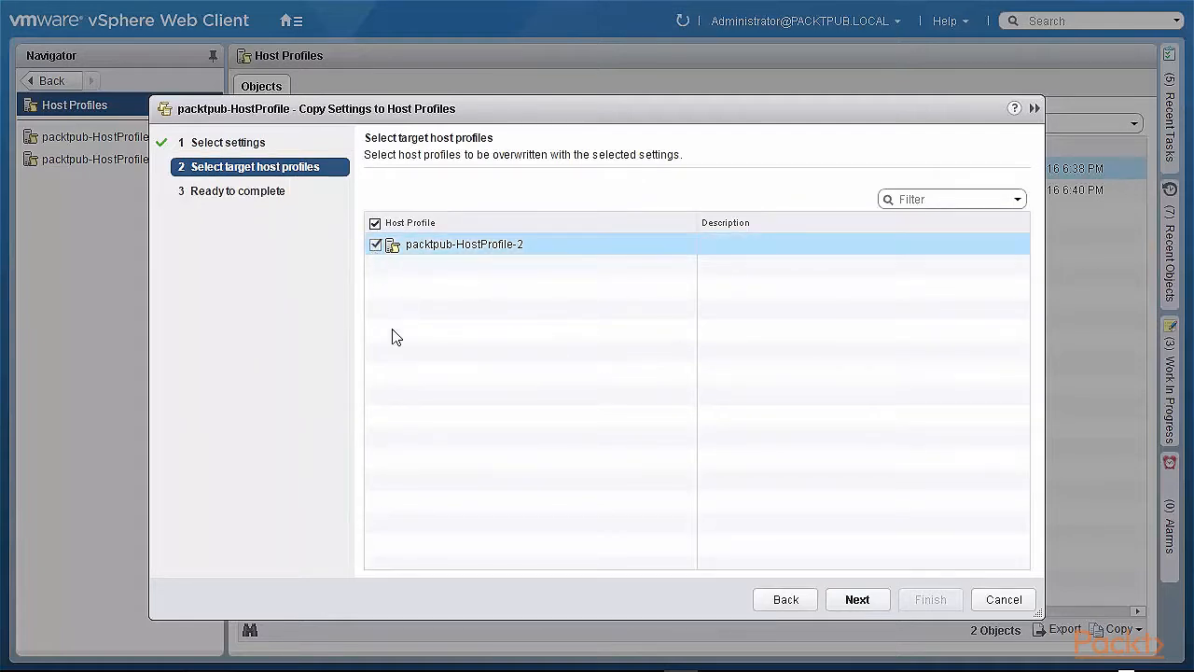
{"action": "left_click", "coordinate": [857, 600]}
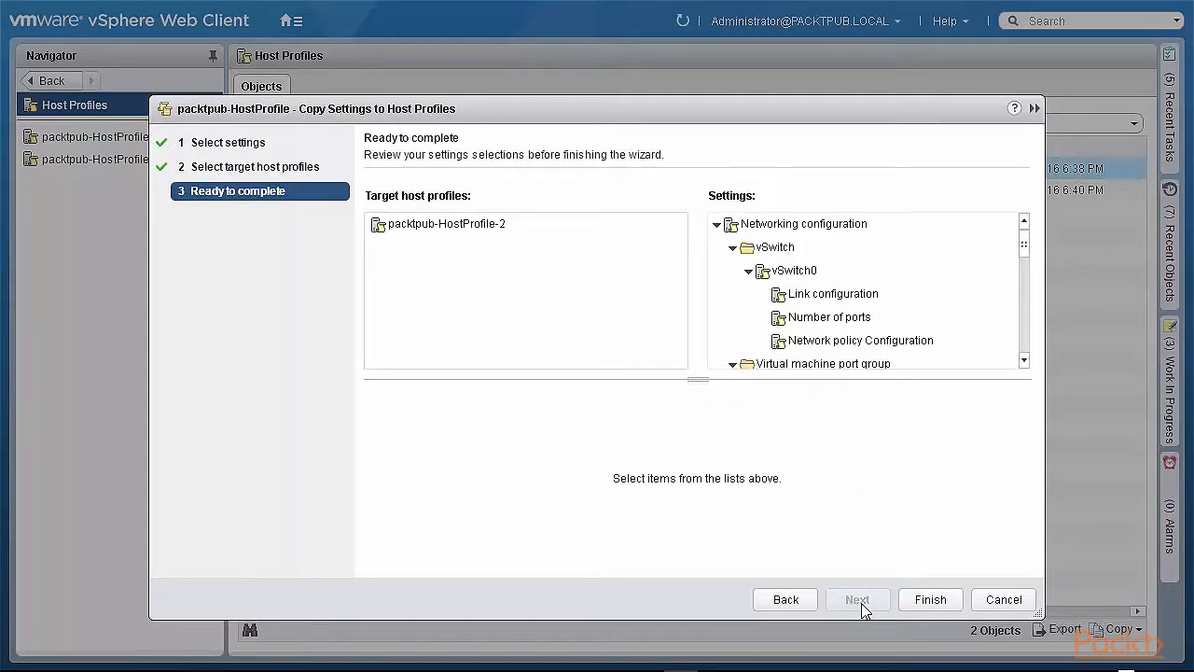
{"action": "left_click", "coordinate": [459, 228]}
{"action": "left_click", "coordinate": [839, 228]}
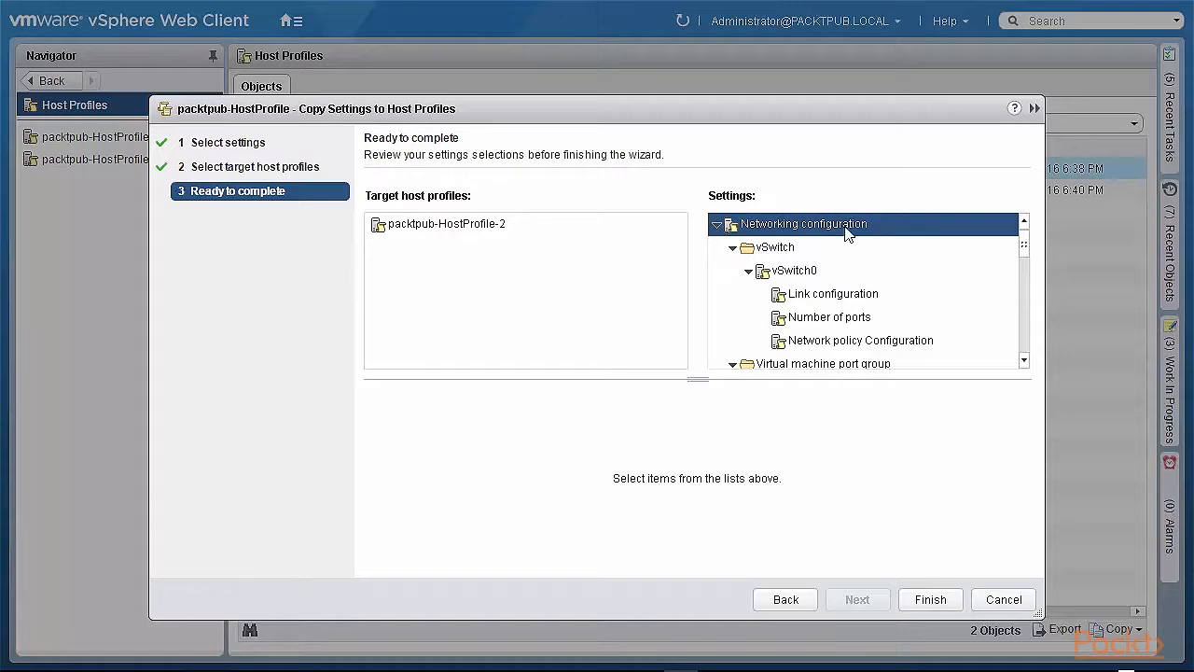
{"action": "left_click", "coordinate": [929, 602]}
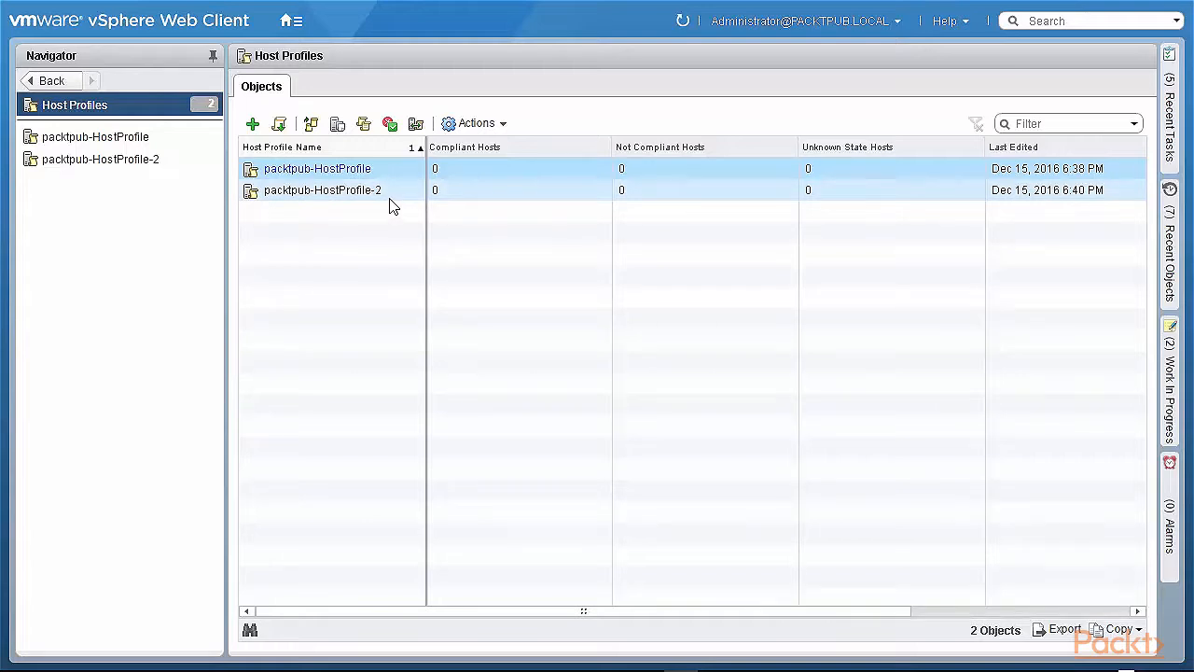
Export packtpub-HostProfile without administrator passwords and save it as the VPF file profile in the Download folder
{"action": "left_click", "coordinate": [495, 125]}
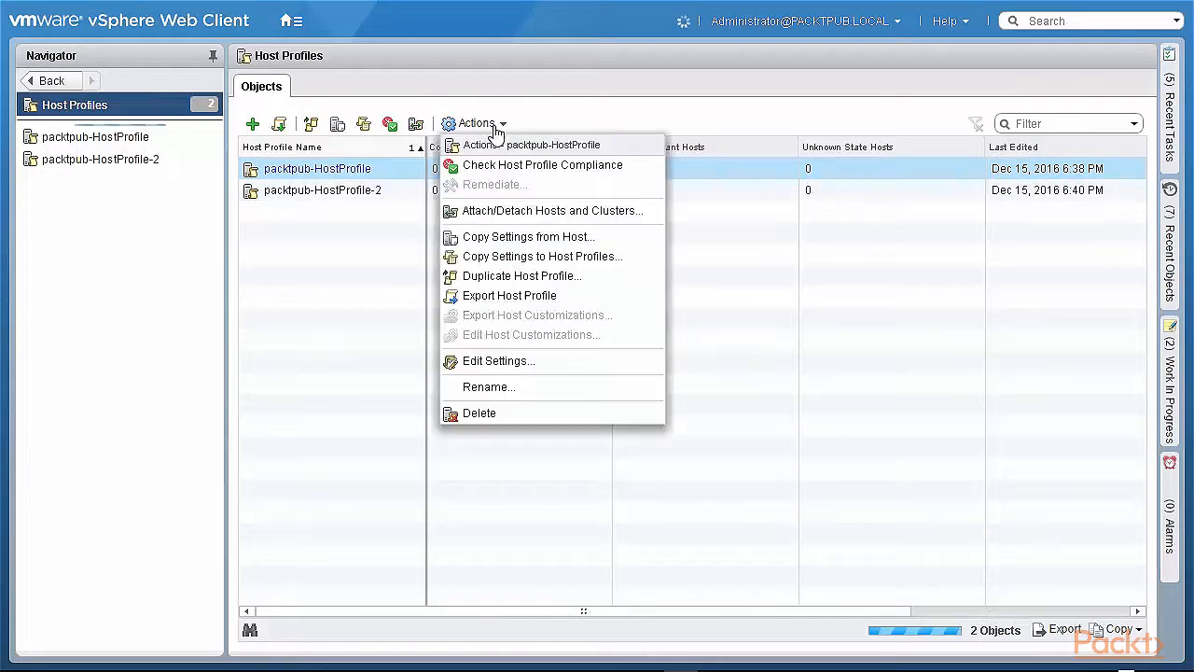
{"action": "left_click", "coordinate": [493, 295]}
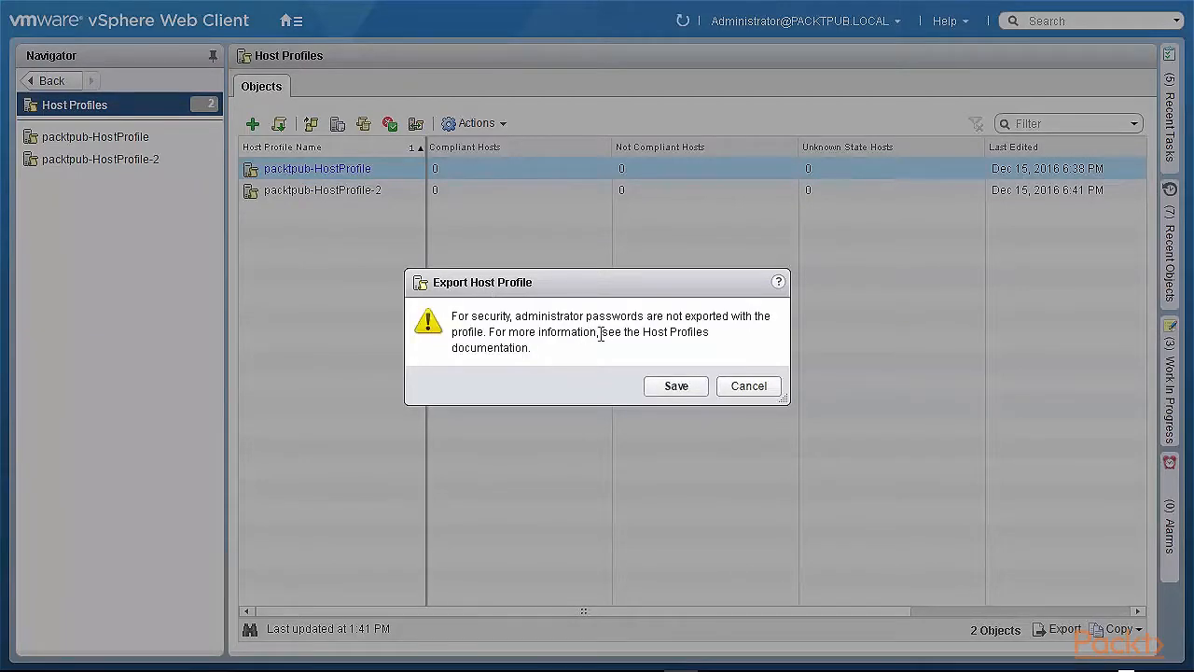
{"action": "left_click", "coordinate": [678, 387]}
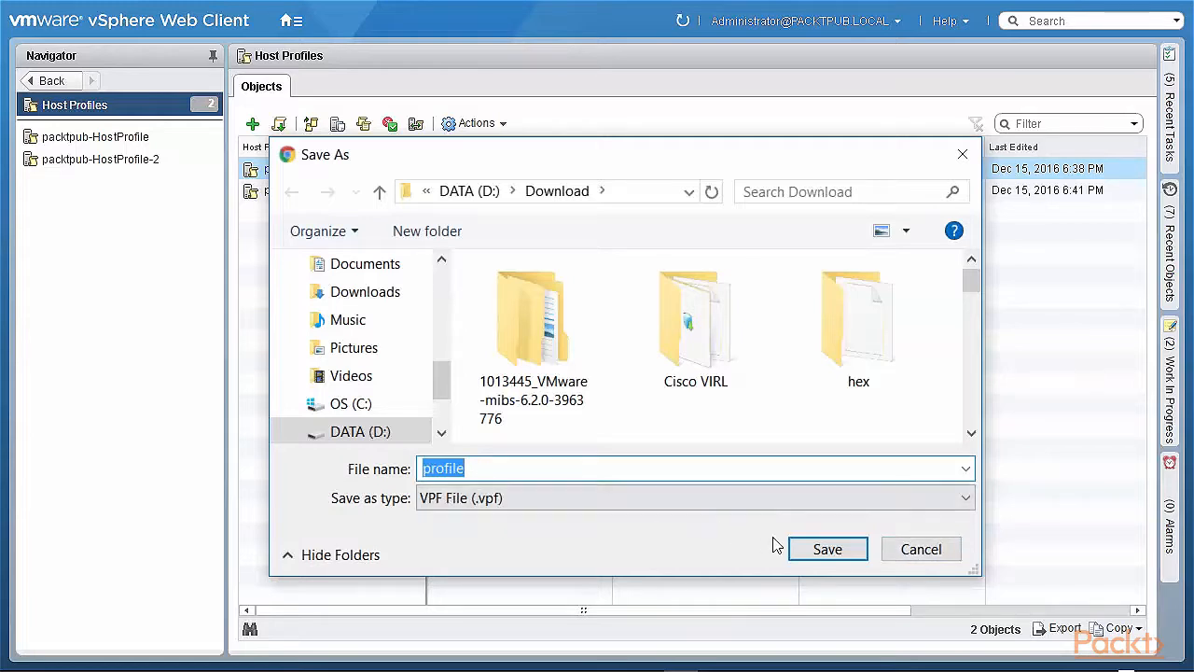
{"action": "left_click", "coordinate": [825, 555]}
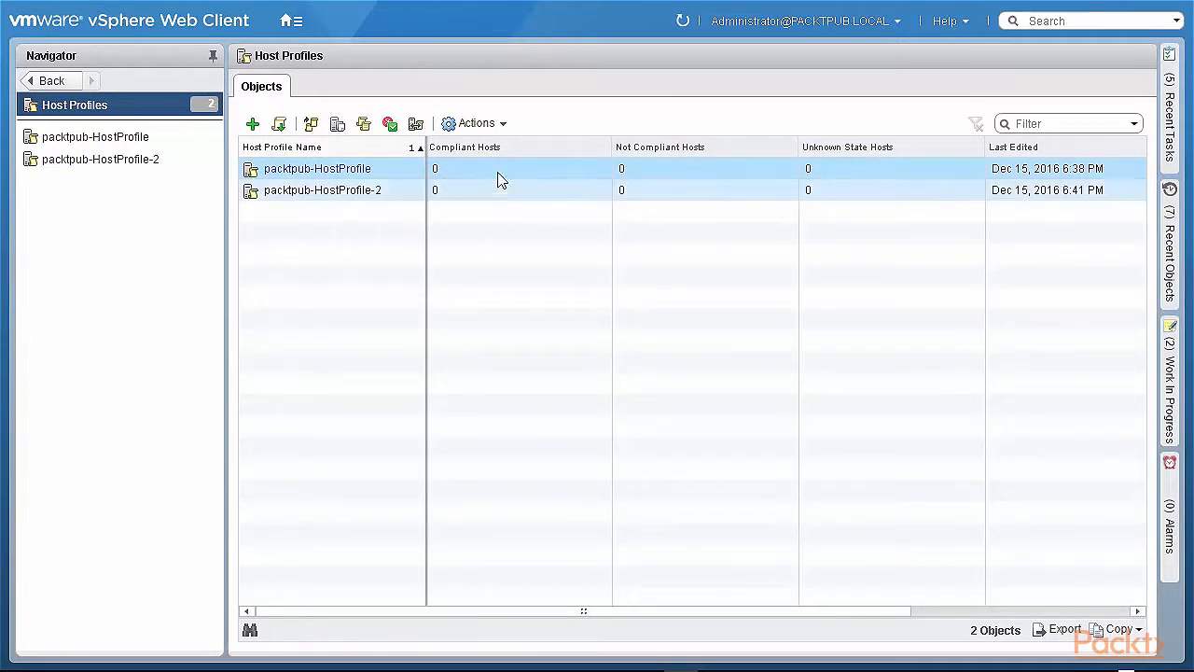
Import profile.vpf from the Download folder as a host profile named Host Profile-3 and check its creation in the recent tasks
{"action": "left_click", "coordinate": [482, 129]}
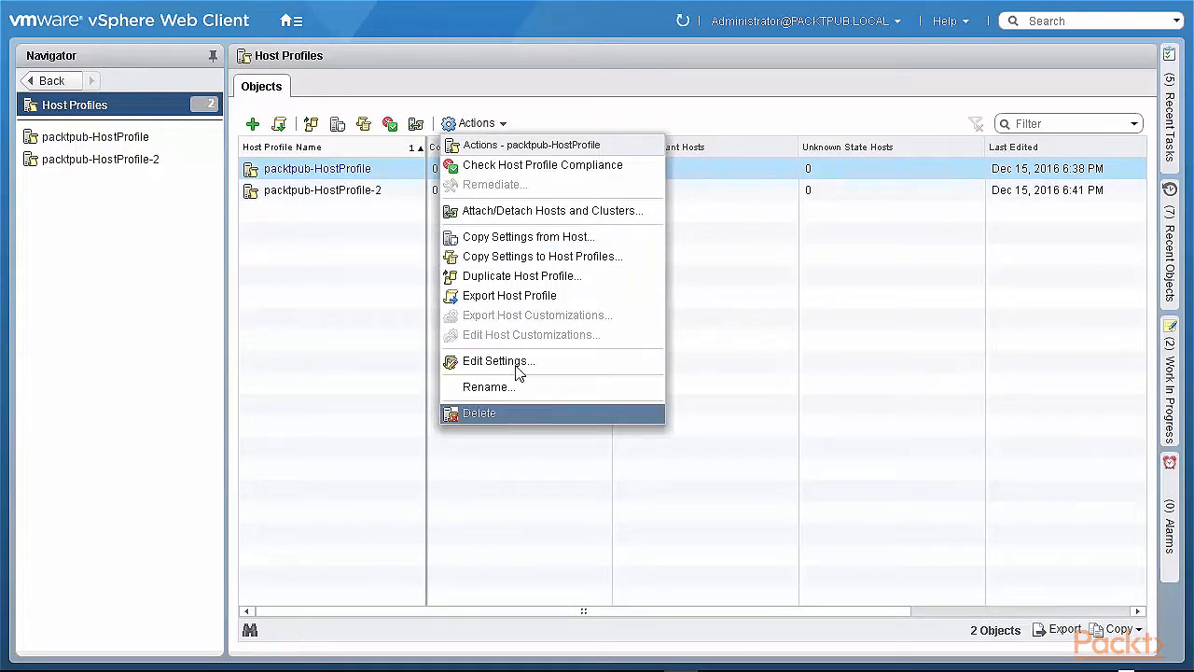
{"action": "left_click", "coordinate": [382, 334]}
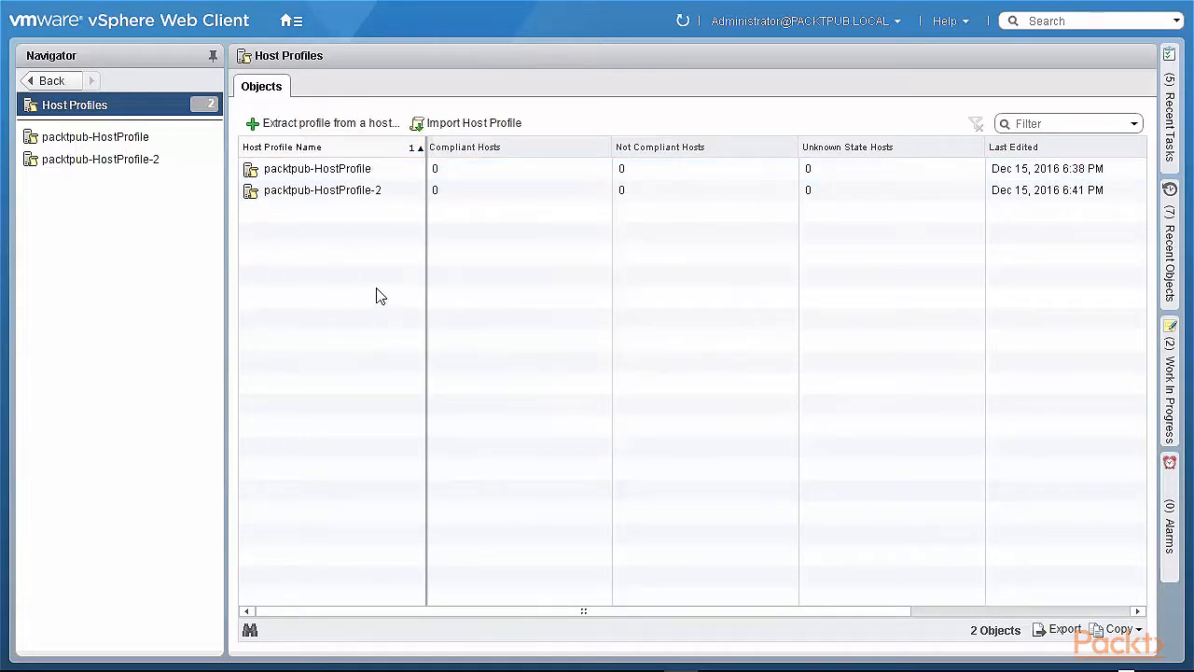
{"action": "left_click", "coordinate": [464, 131]}
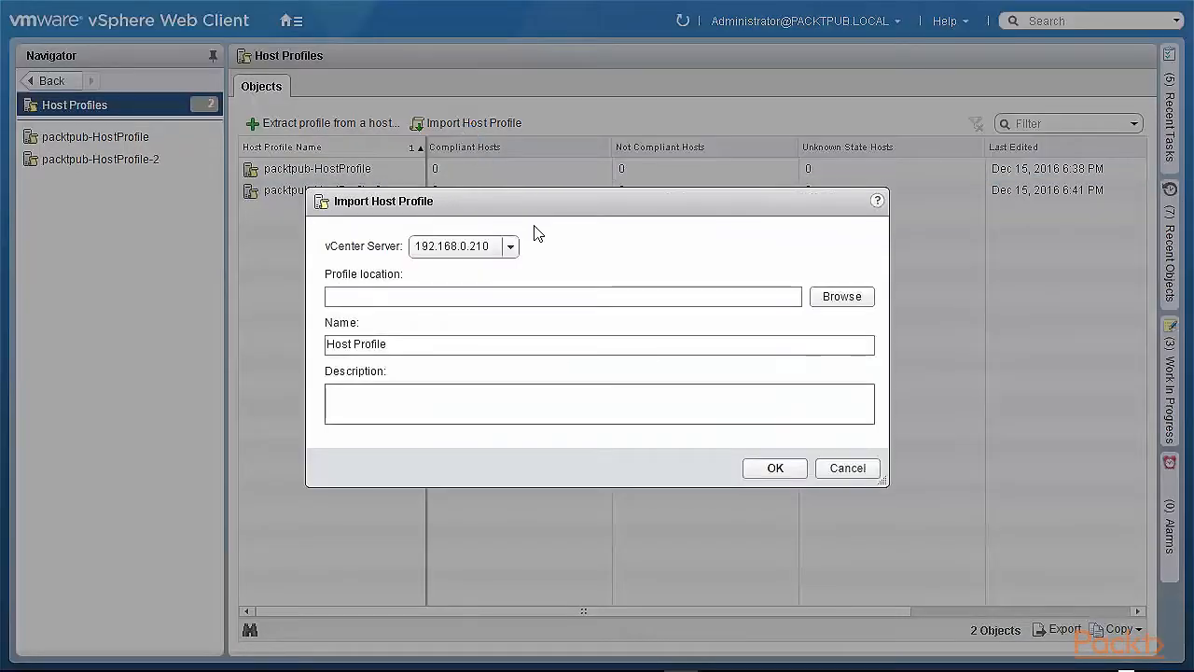
{"action": "left_click", "coordinate": [833, 306]}
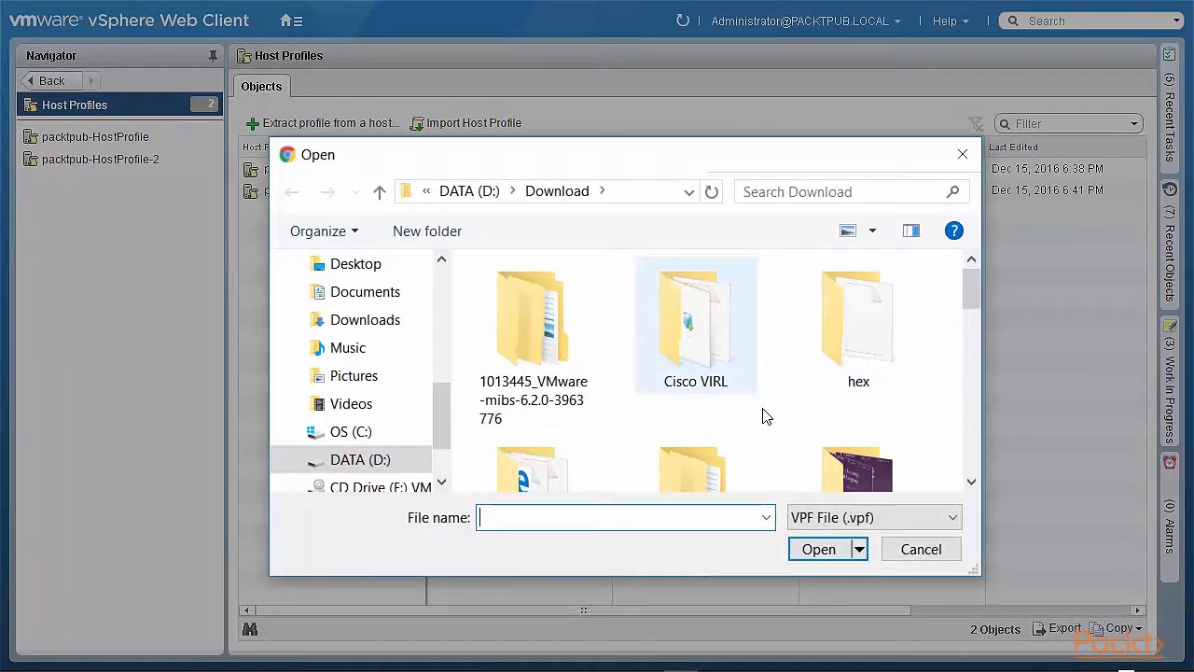
{"action": "type", "text": "pro"}
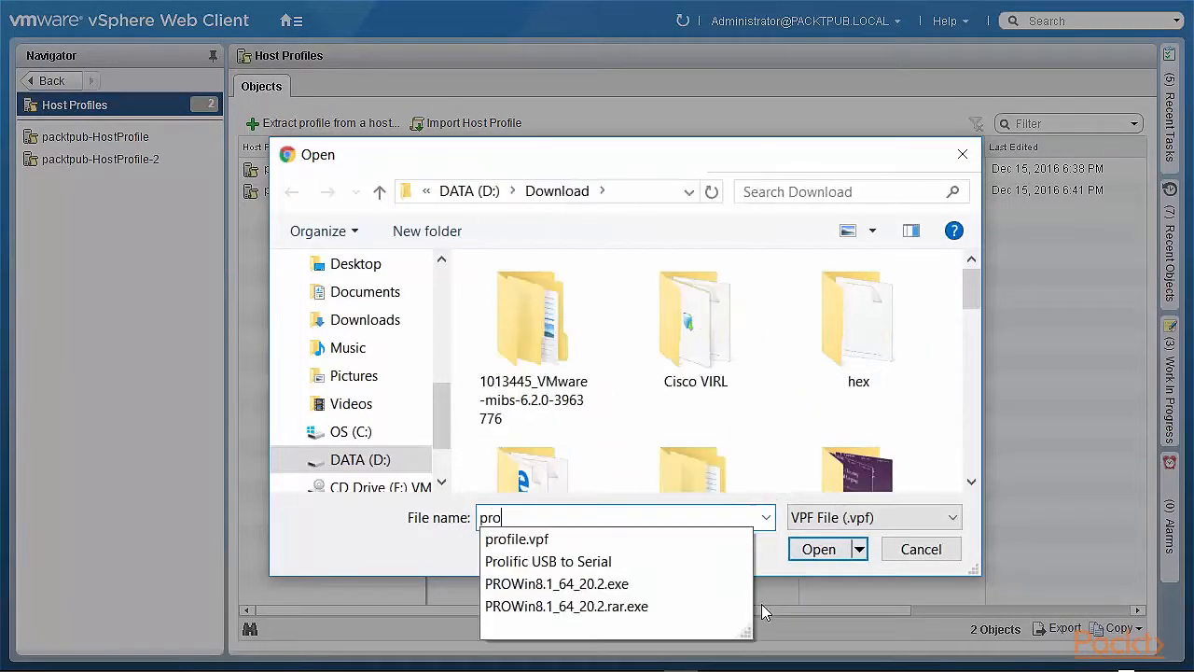
{"action": "type", "text": "file"}
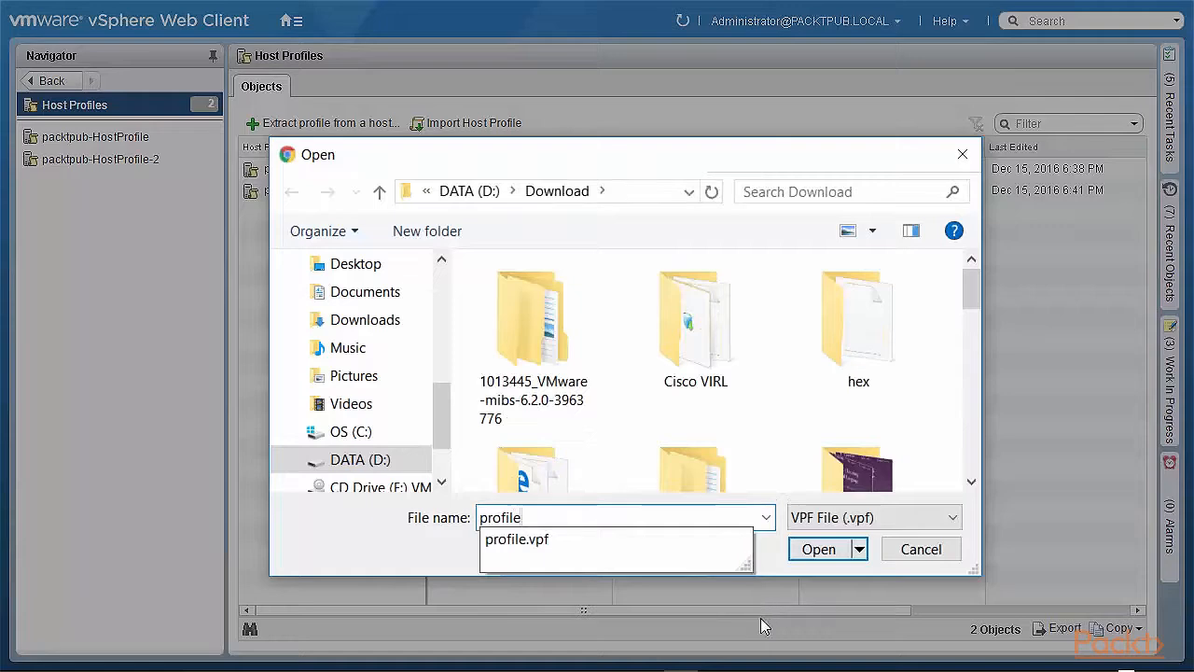
{"action": "left_click", "coordinate": [543, 541]}
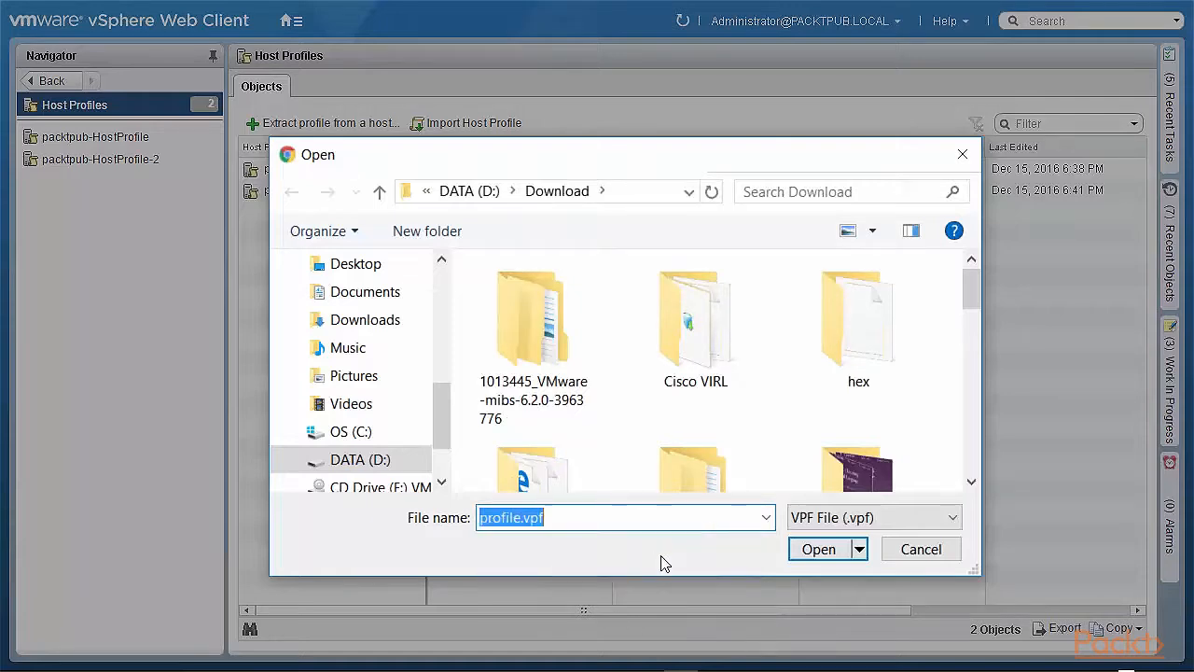
{"action": "left_click", "coordinate": [813, 551]}
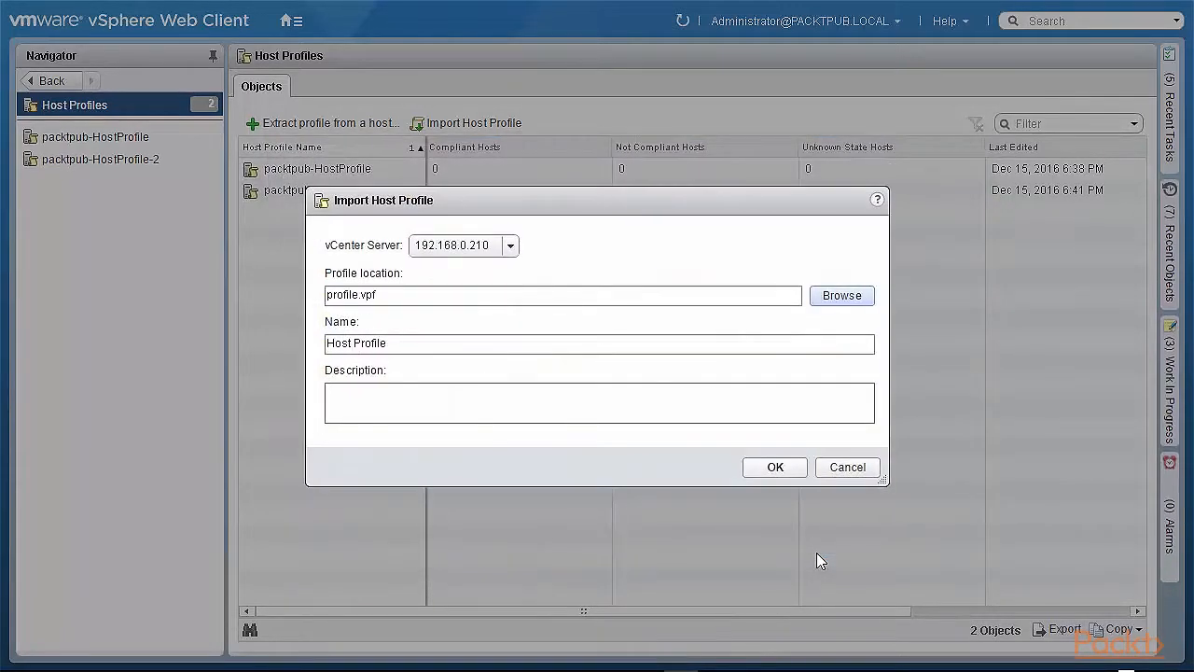
{"action": "left_click", "coordinate": [411, 344]}
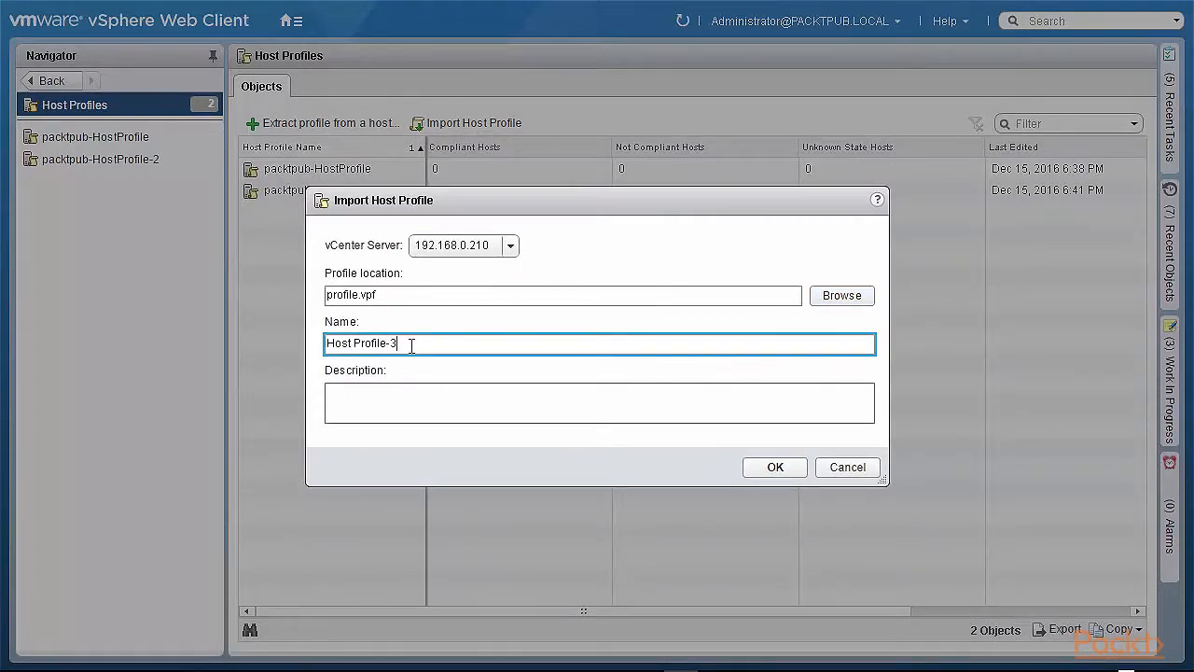
{"action": "left_click", "coordinate": [771, 471]}
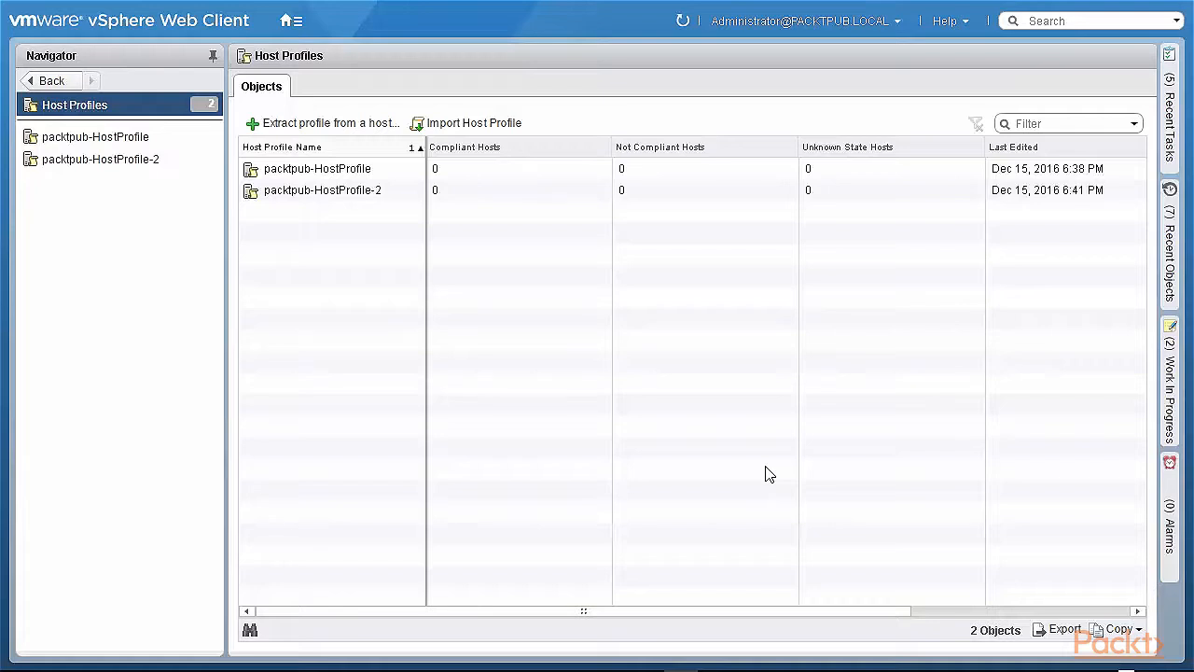
{"action": "left_click", "coordinate": [1171, 149]}
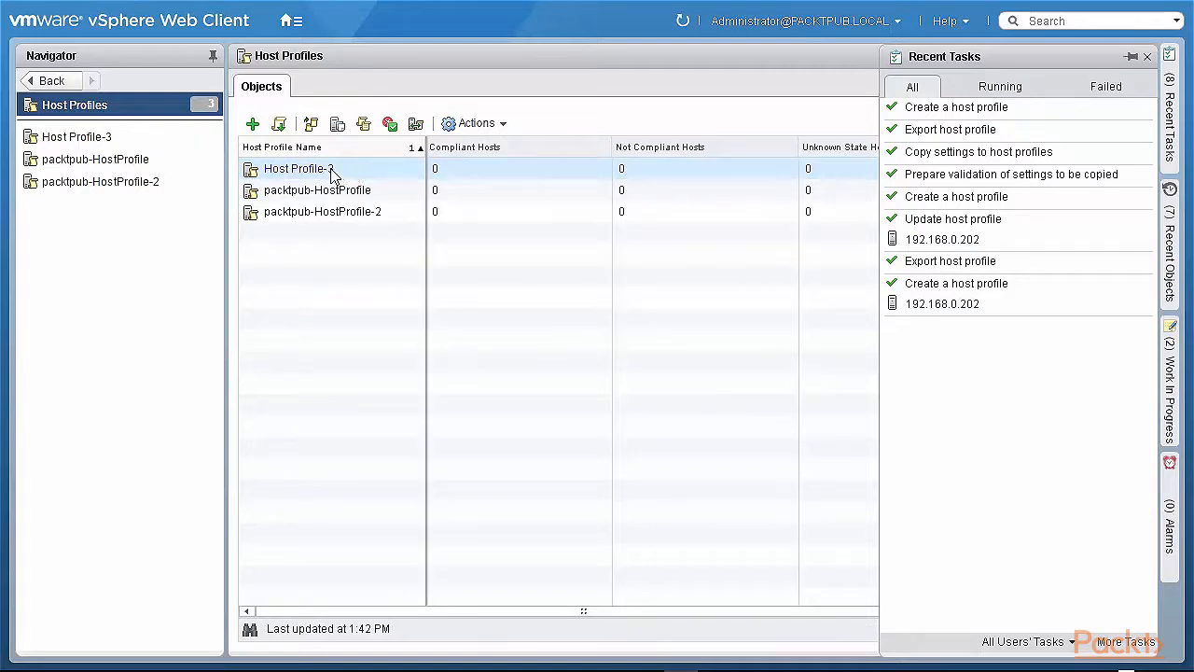
{"action": "left_click", "coordinate": [391, 321]}
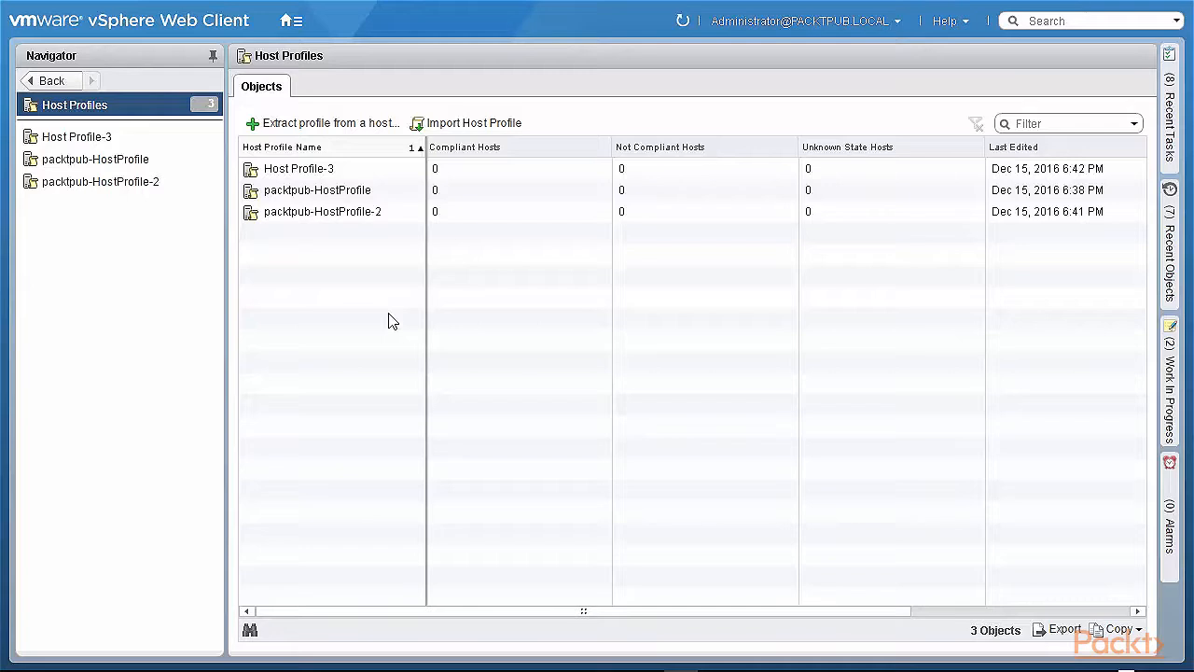
Examine the source host offered for copying settings from a host into packtpub-HostProfile, and leave without copying anything
{"action": "left_click", "coordinate": [360, 191]}
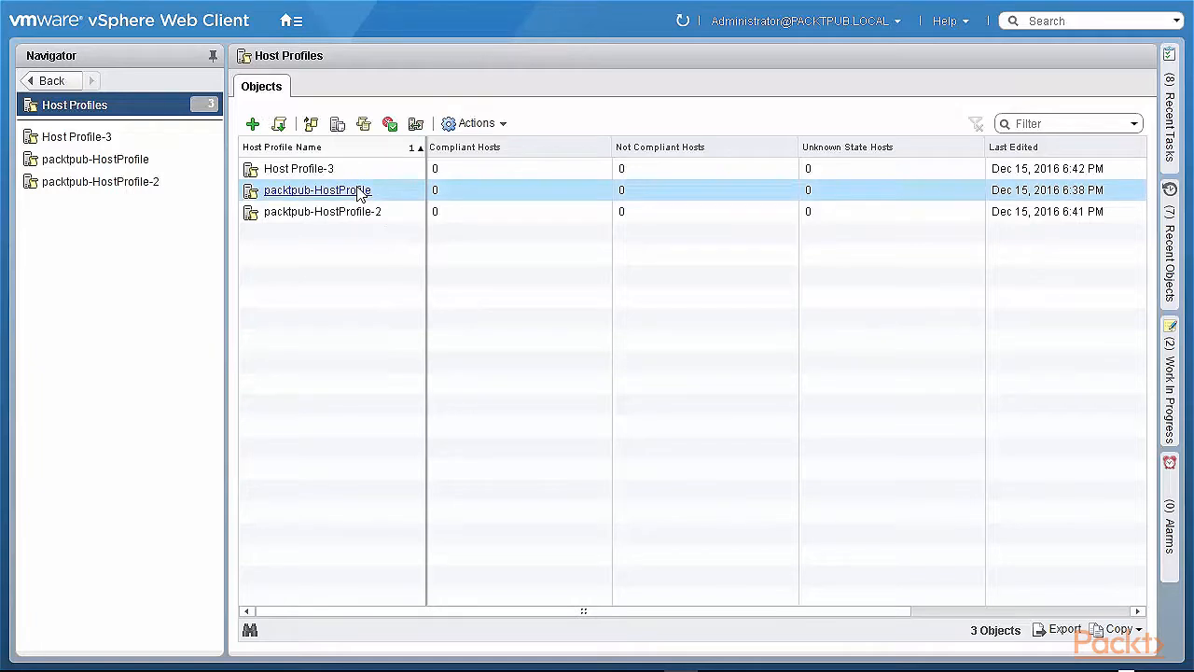
{"action": "left_click", "coordinate": [338, 126]}
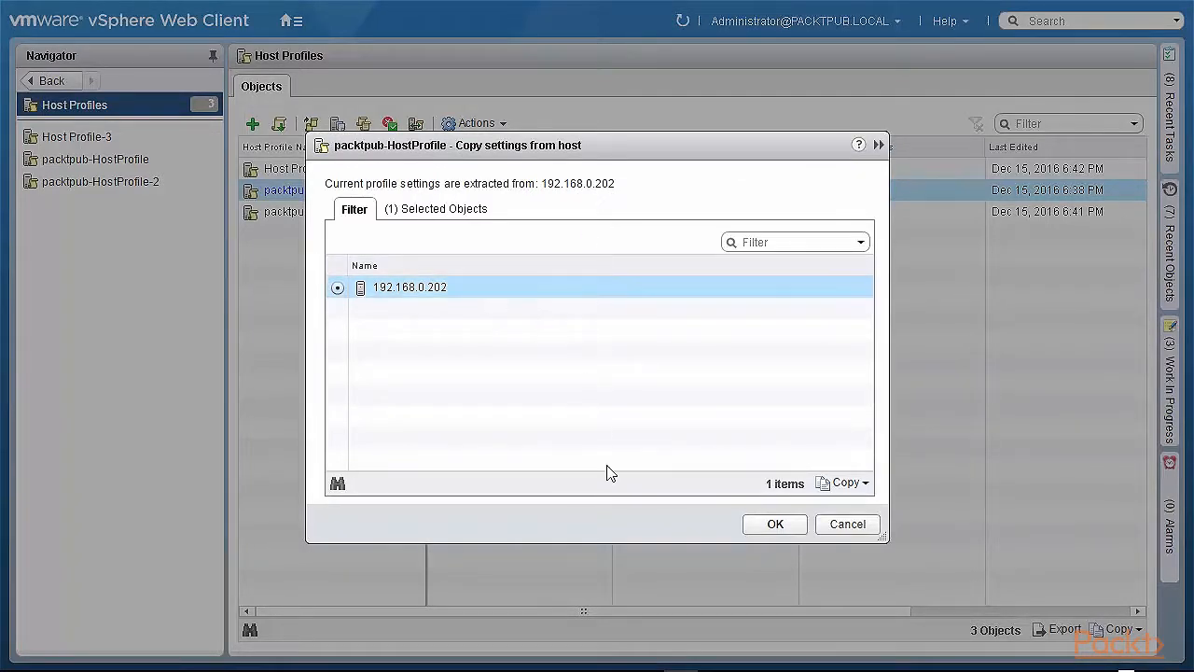
{"action": "left_click", "coordinate": [849, 525]}
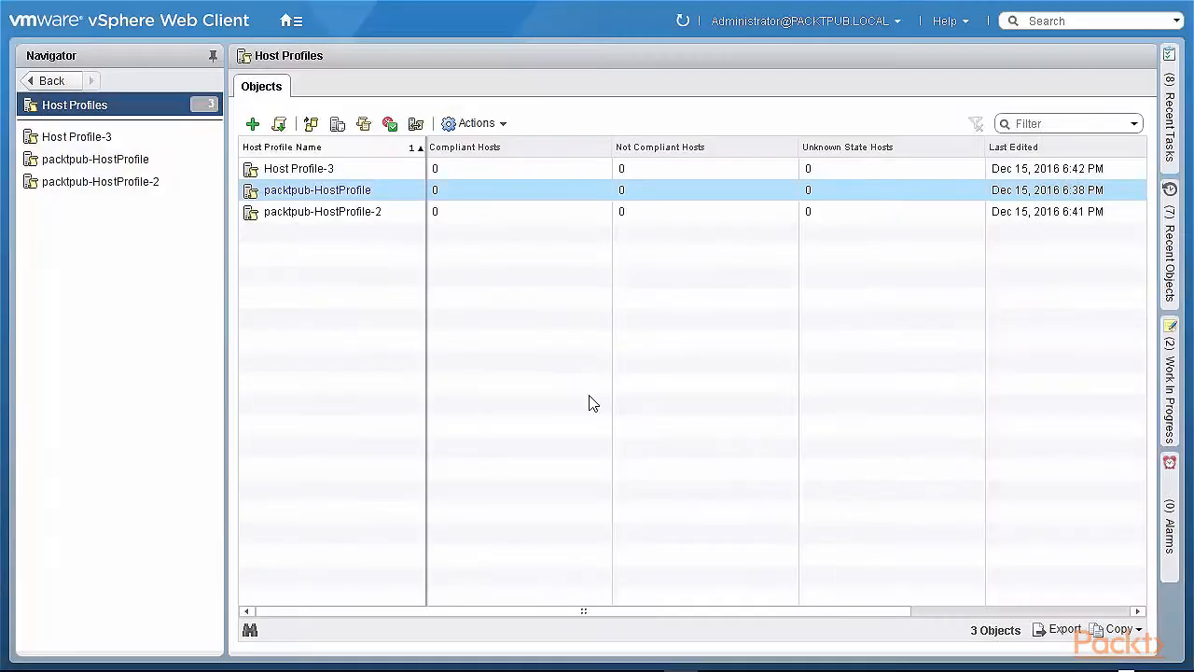
{"action": "left_click", "coordinate": [336, 194]}
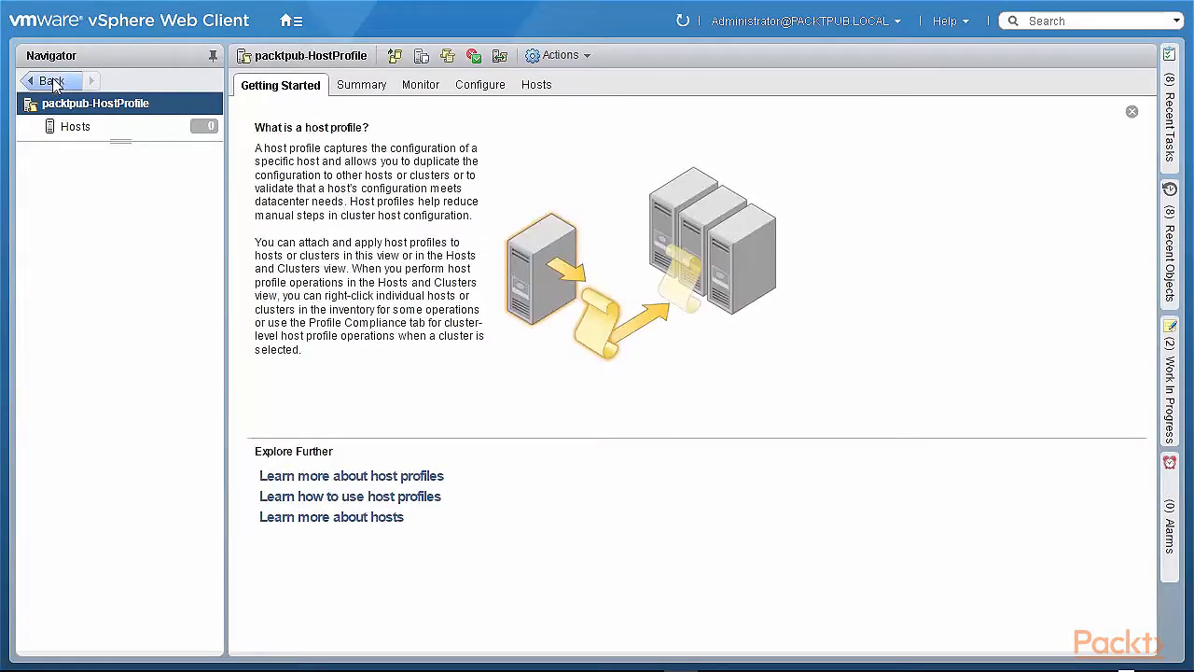
{"action": "left_click", "coordinate": [55, 82]}
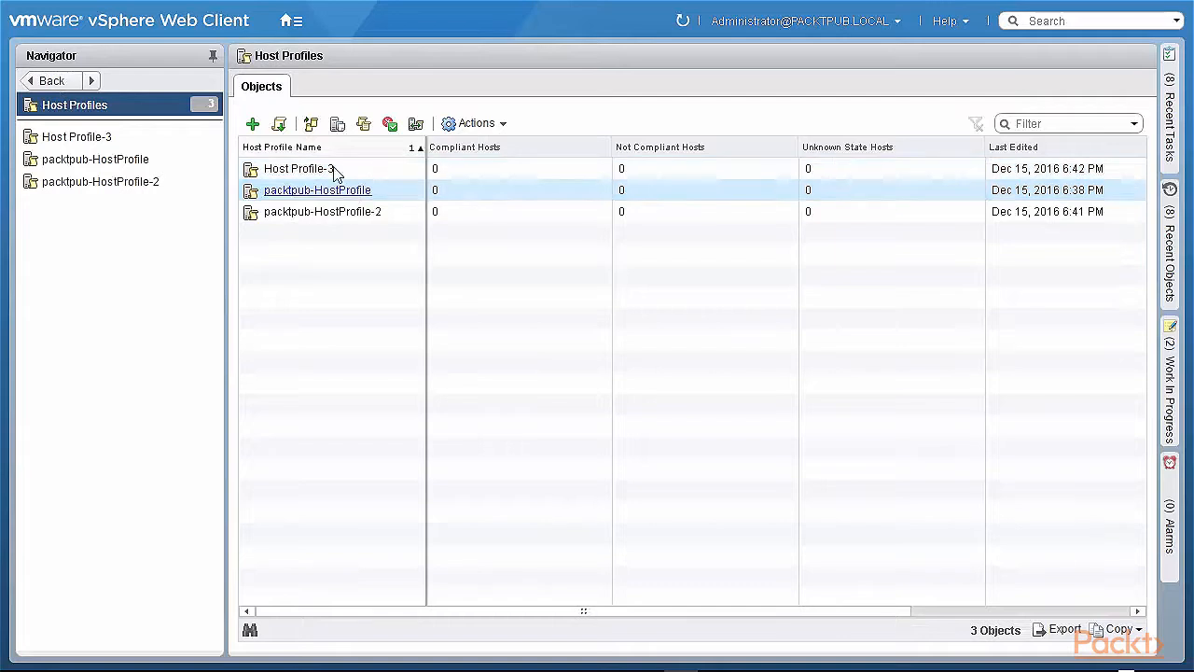
{"action": "left_click", "coordinate": [346, 192]}
{"action": "left_click", "coordinate": [338, 124]}
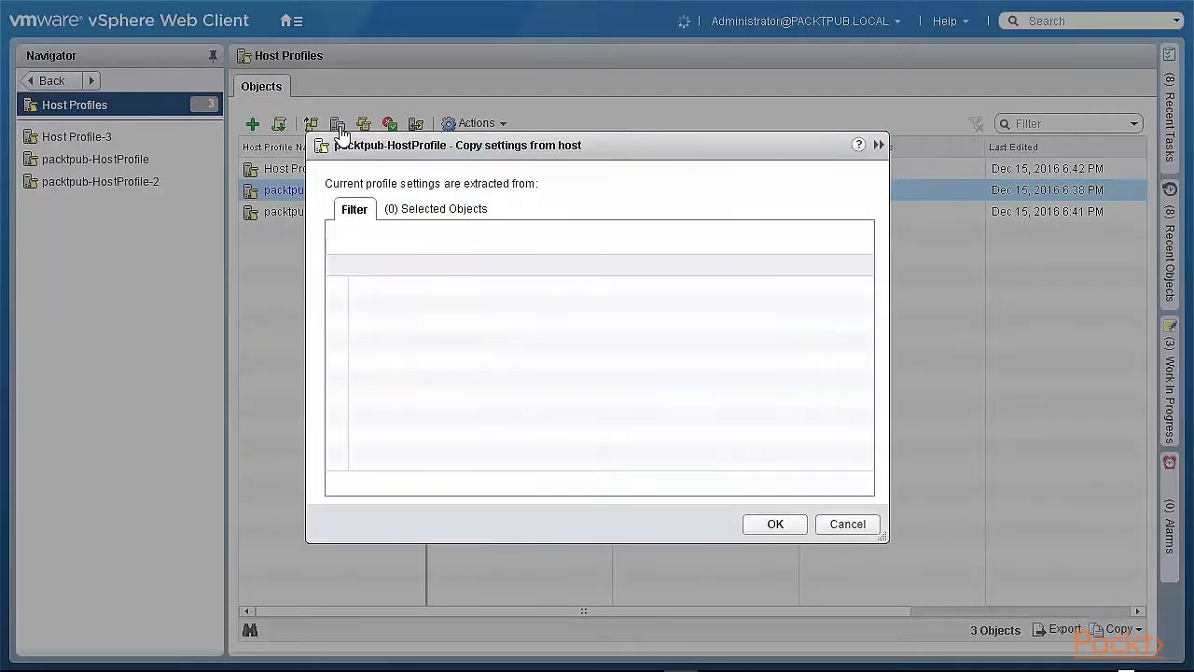
{"action": "left_click", "coordinate": [446, 296]}
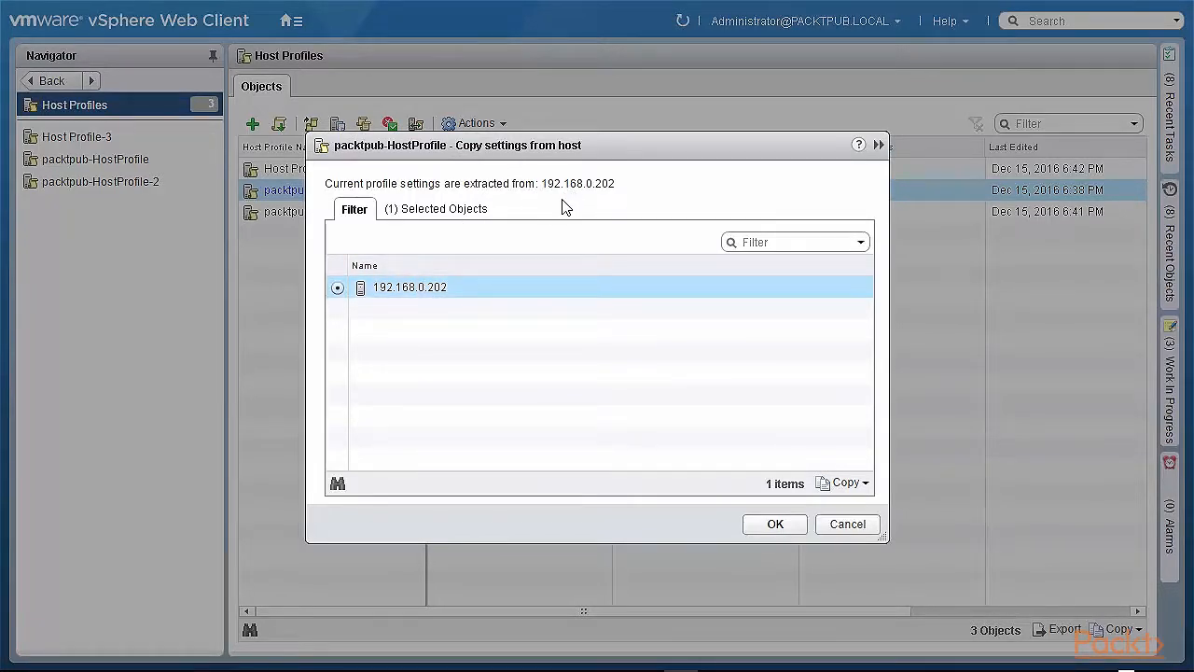
{"action": "left_click", "coordinate": [837, 527]}
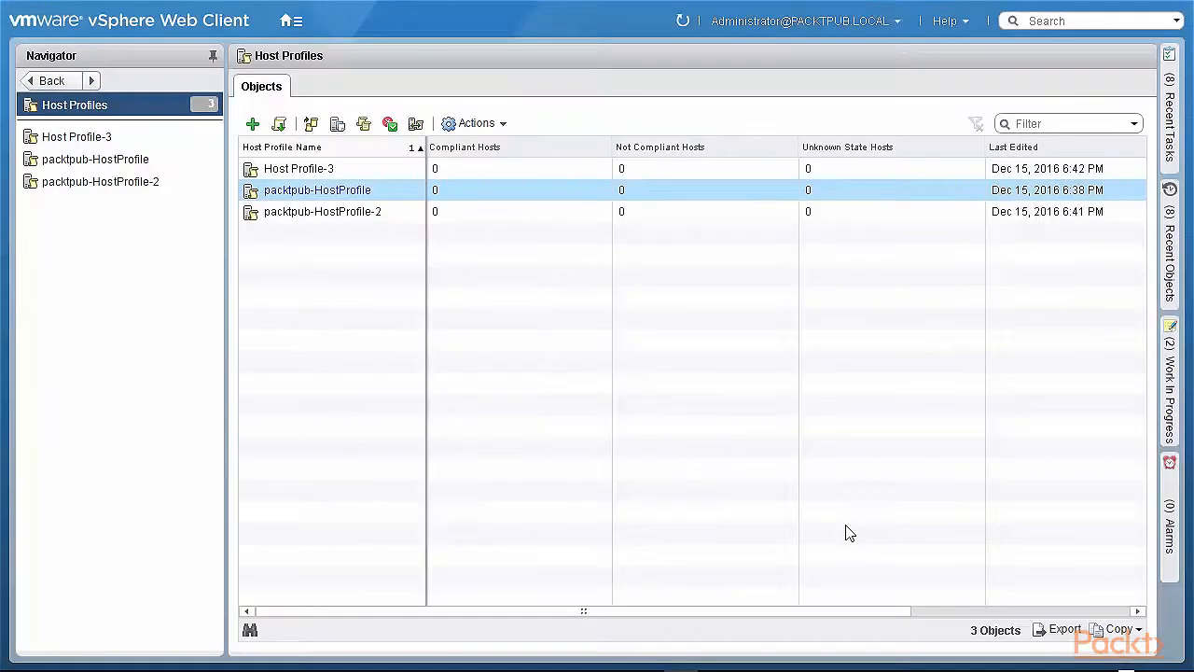